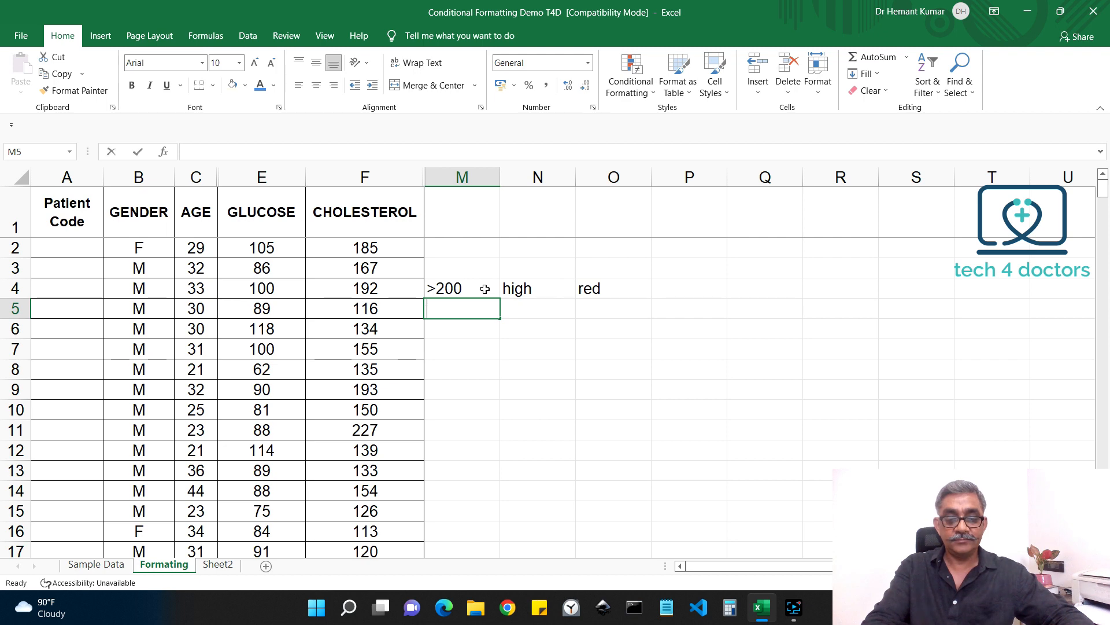
Fill row 5 of the cholesterol legend in columns M to O with <201, normal and green.
key("Tab")
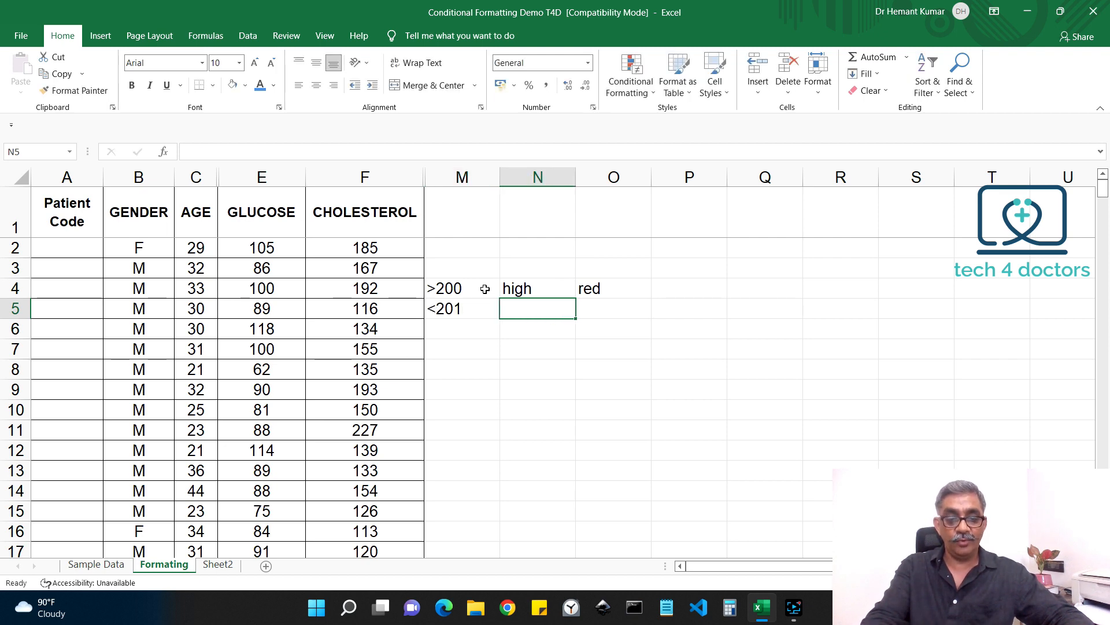
type("norma")
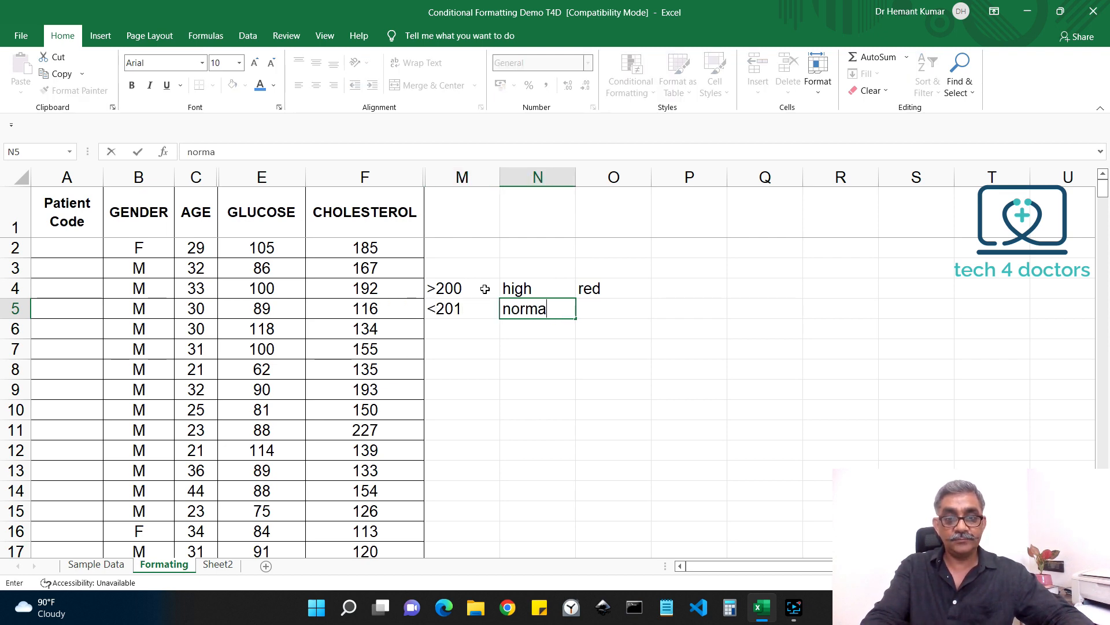
type("l")
key("Tab")
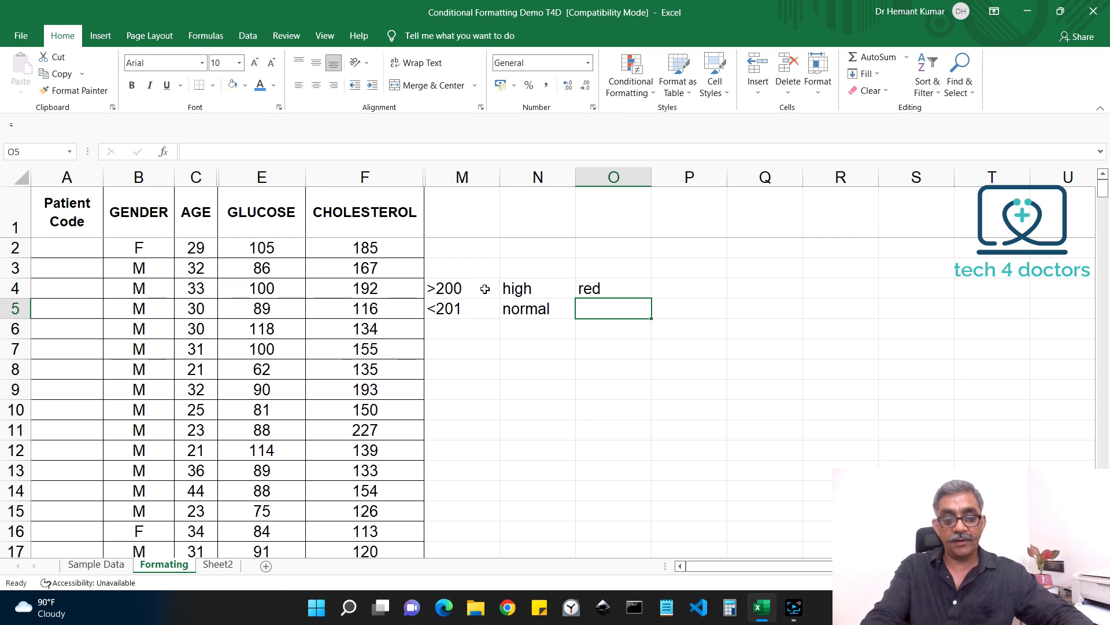
type("green")
key("Return")
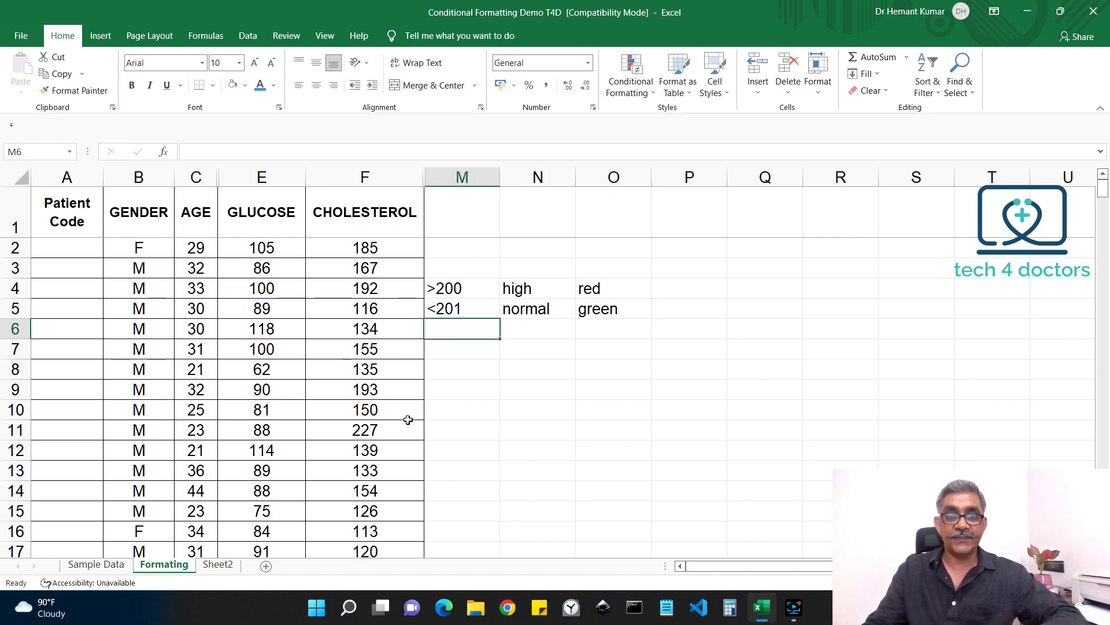
Add a Greater Than 200 highlight rule to cholesterol cell F2 using Light Red Fill with Dark Red Text.
left_click(350, 249)
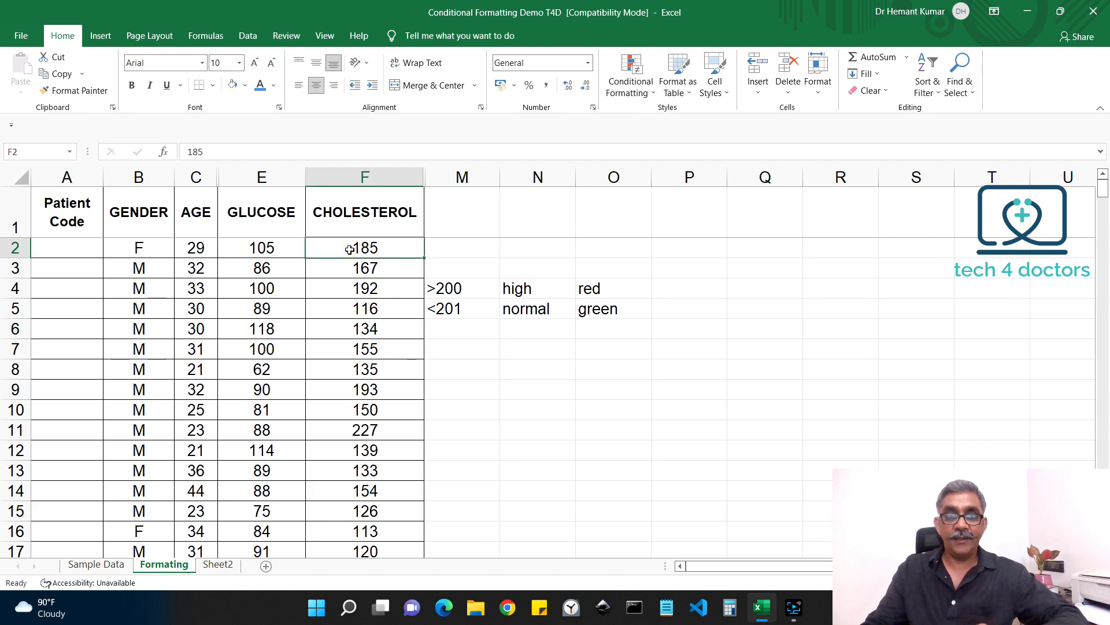
left_click(631, 87)
mouse_move(704, 122)
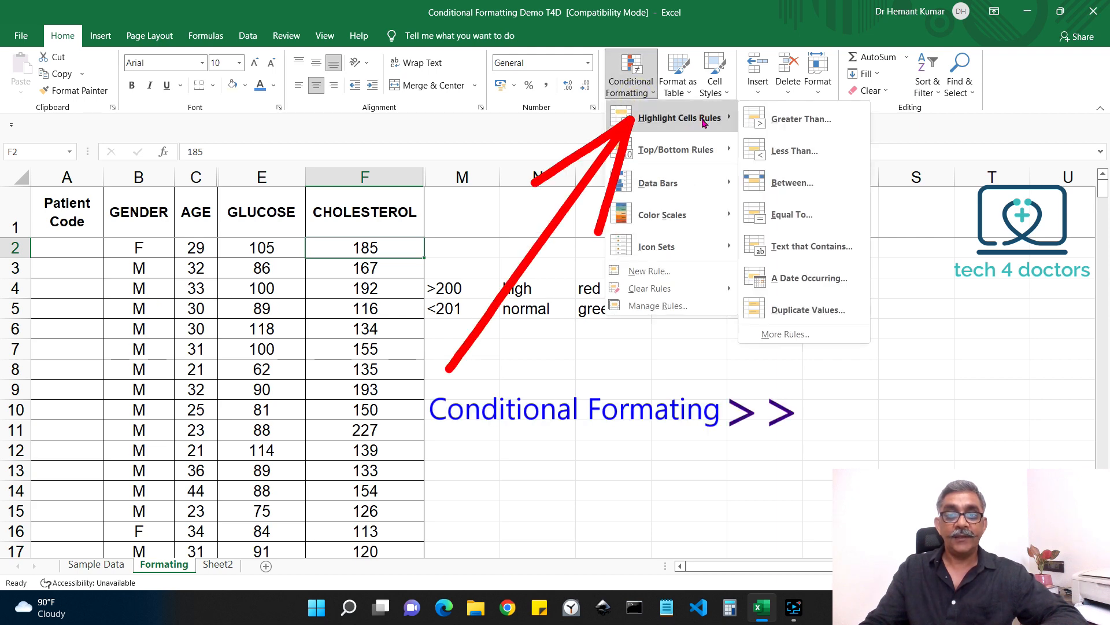
left_click(785, 128)
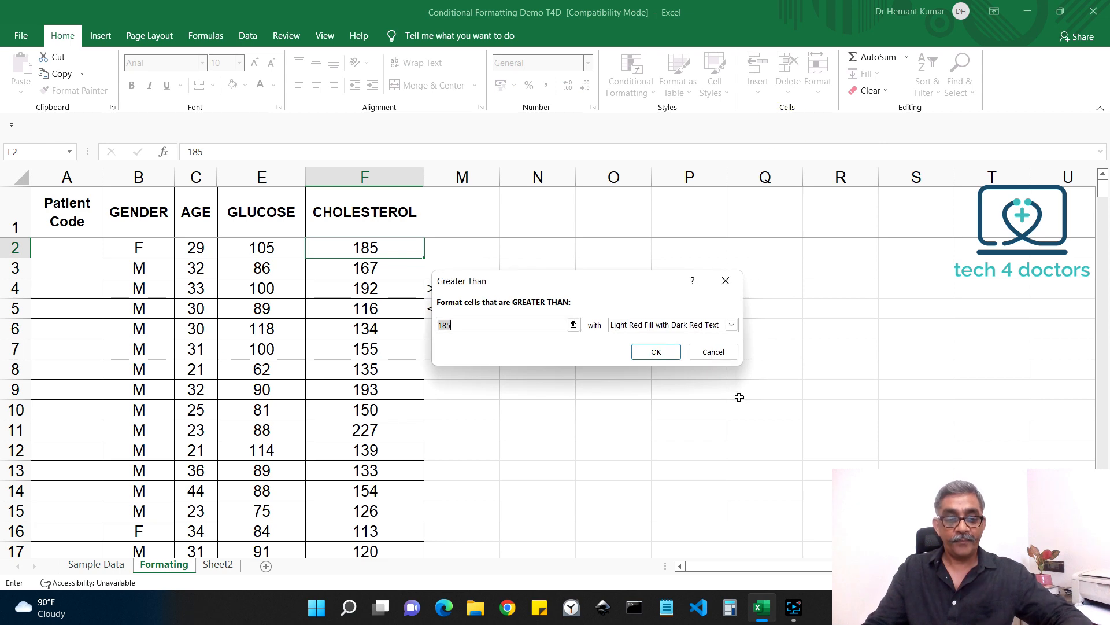
type("200")
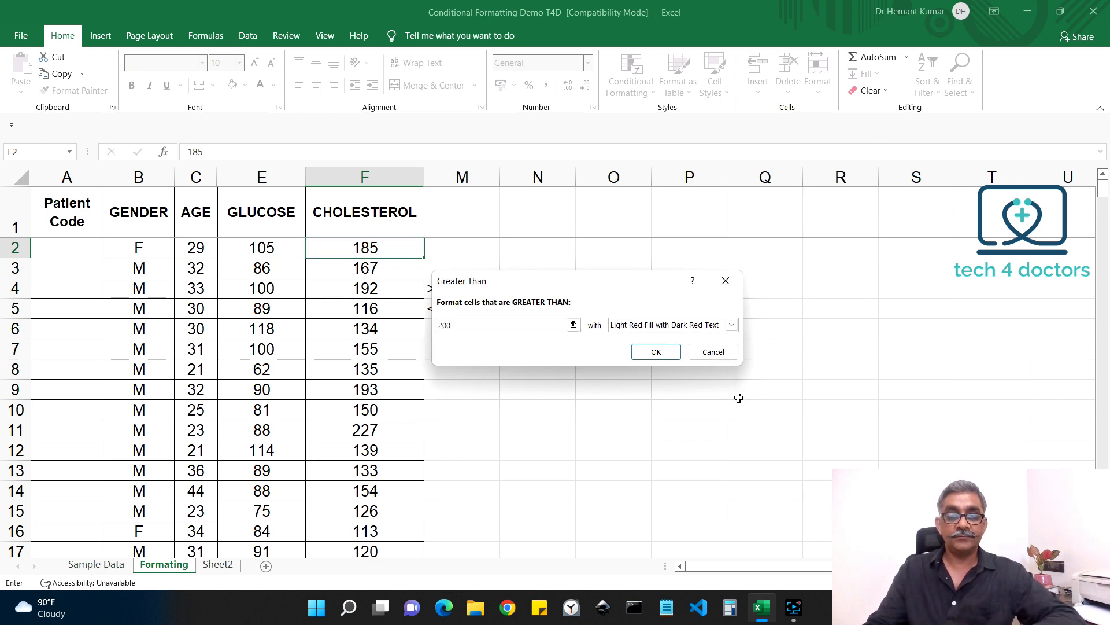
left_click(732, 326)
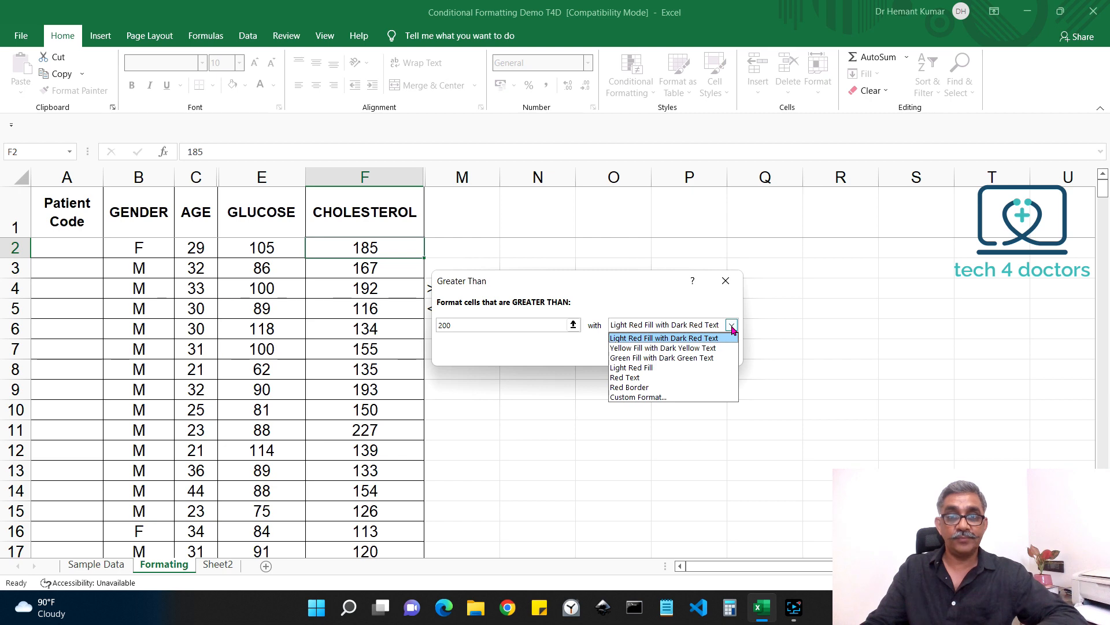
left_click(711, 339)
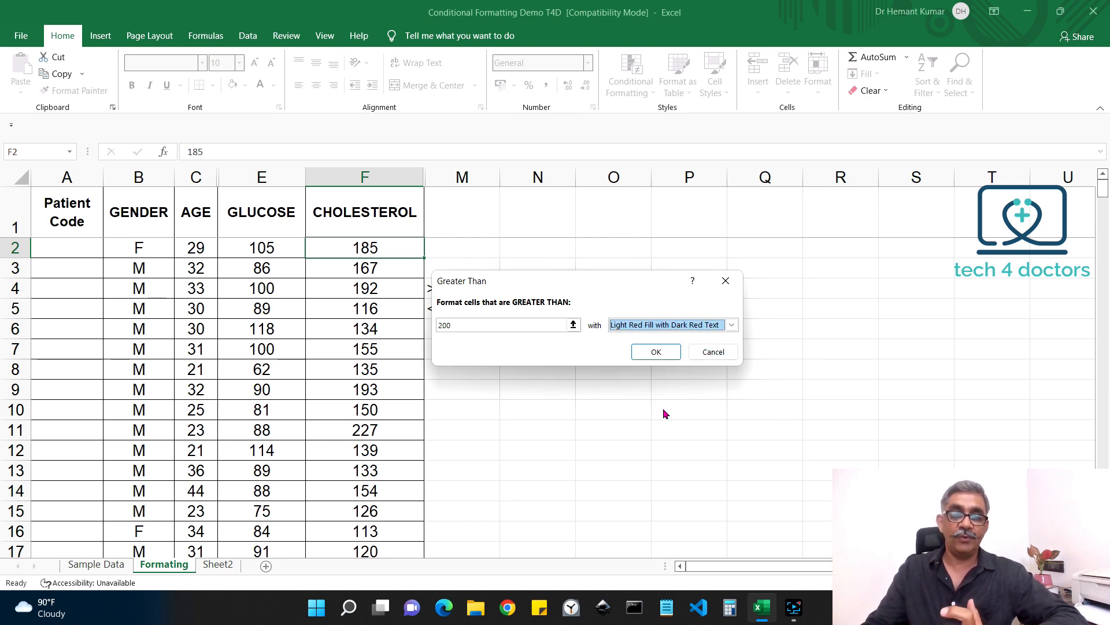
left_click(656, 354)
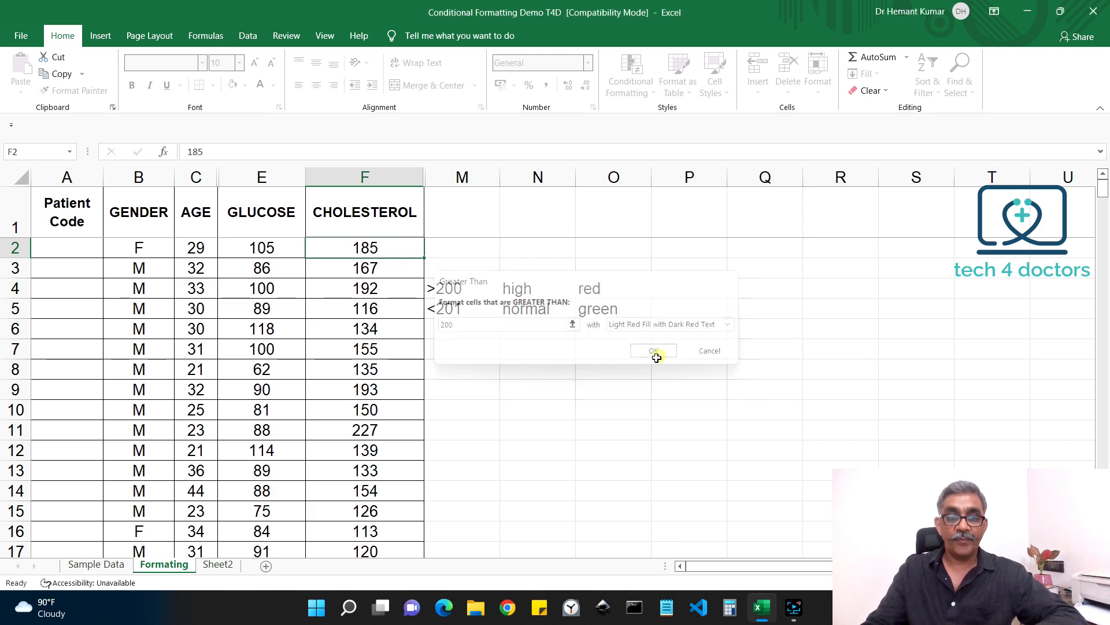
Add a Less Than 201 highlight rule to cholesterol cell F2 using Green Fill with Dark Green Text.
left_click(347, 252)
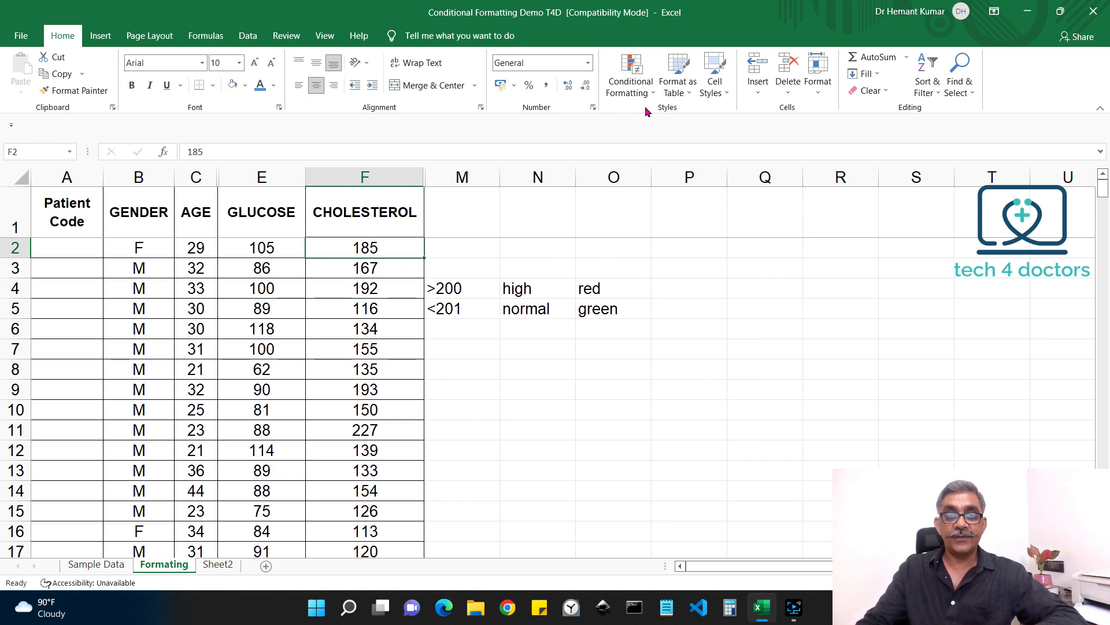
left_click(636, 93)
mouse_move(699, 124)
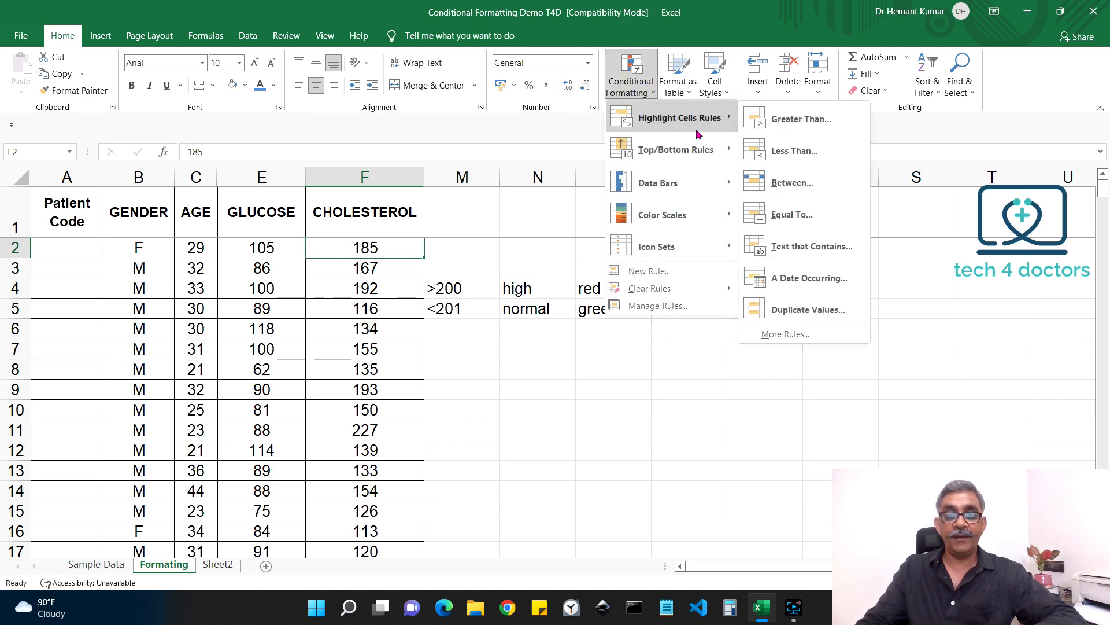
left_click(790, 162)
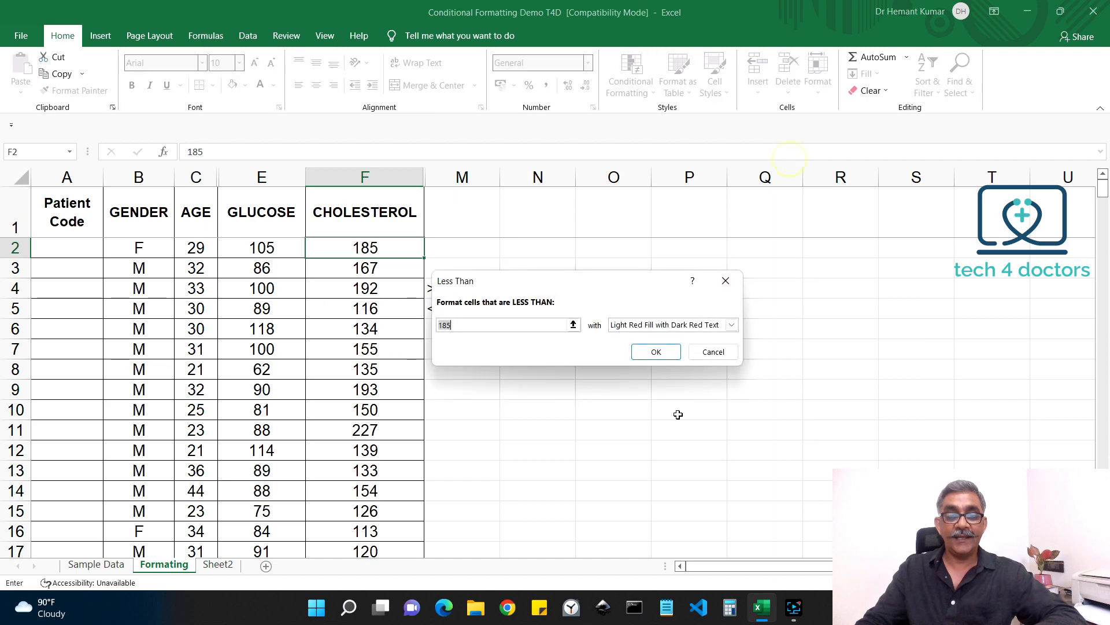
type("201")
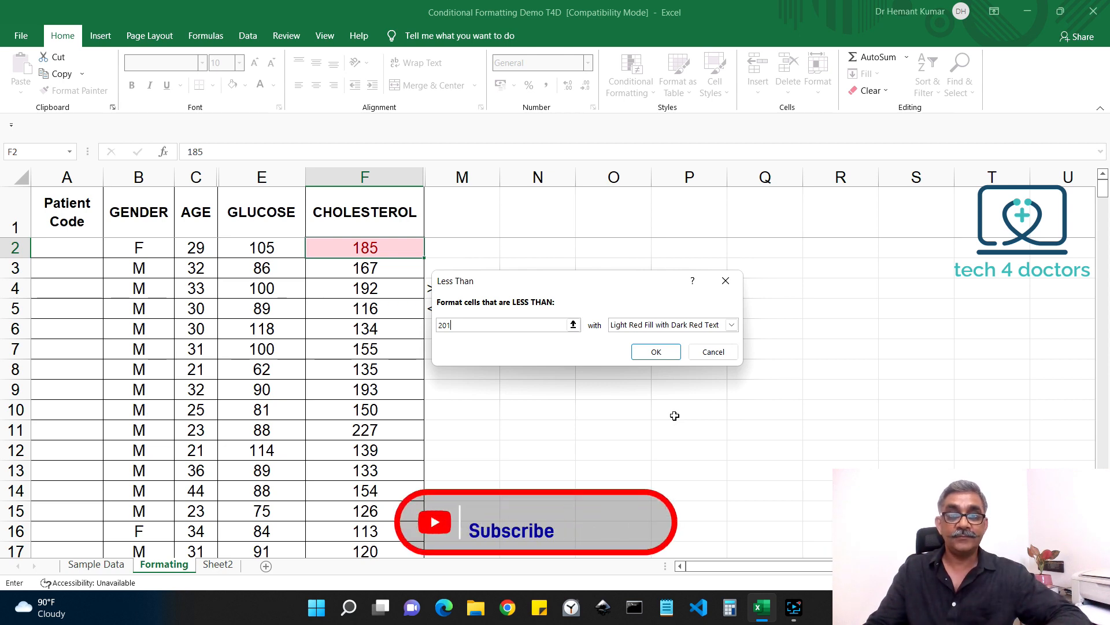
left_click(732, 327)
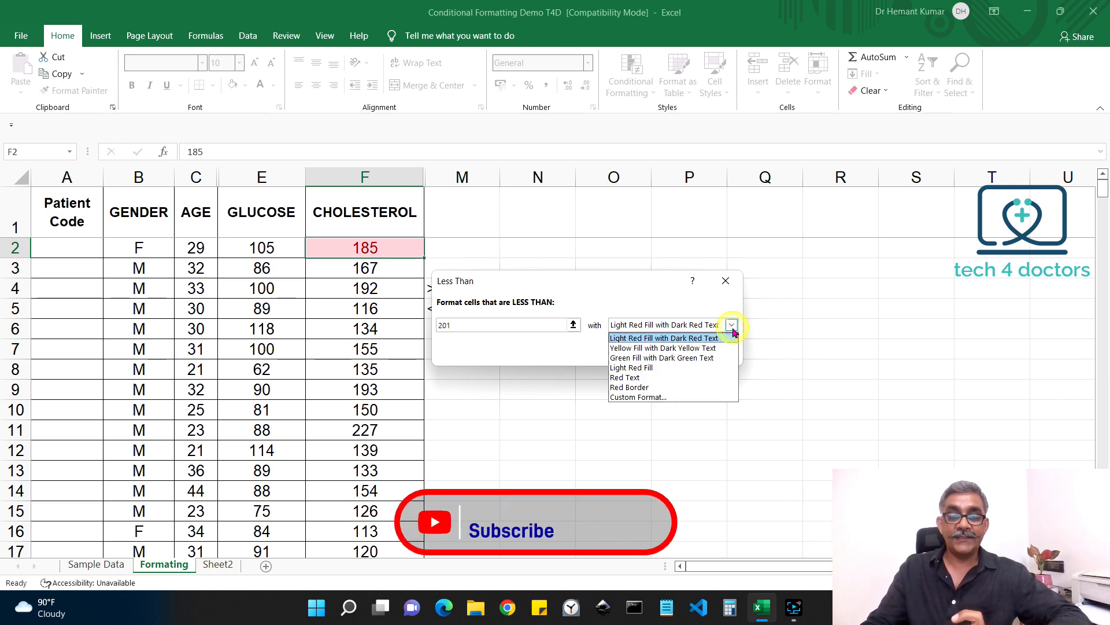
left_click(711, 358)
left_click(658, 352)
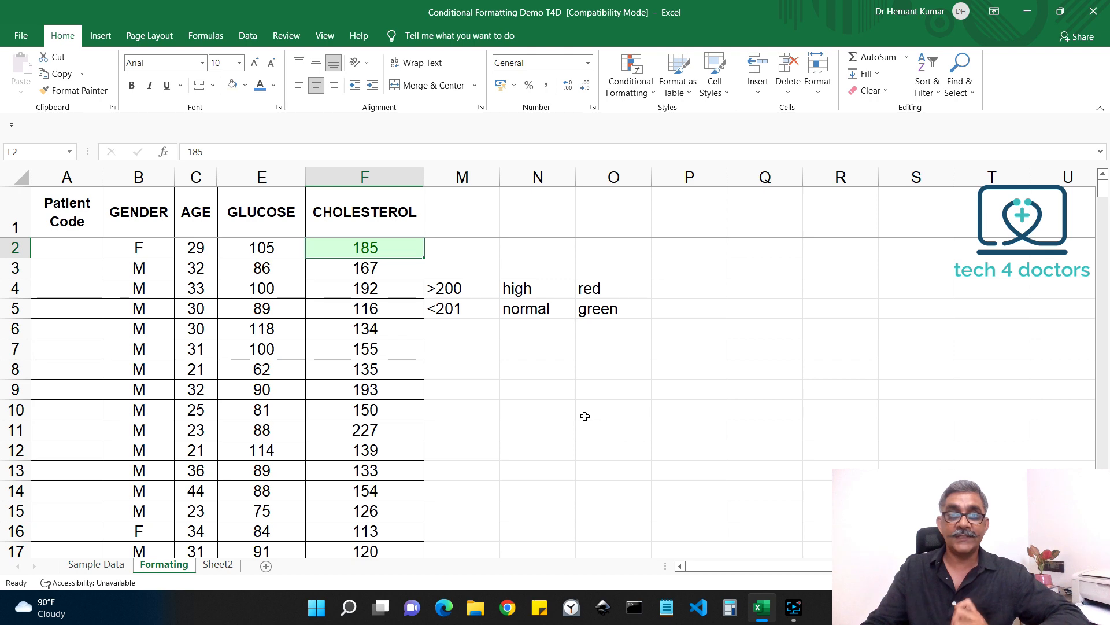
Copy the formatting of F2 to the remaining cholesterol values in F3:F100 with Format Painter.
left_click(330, 248)
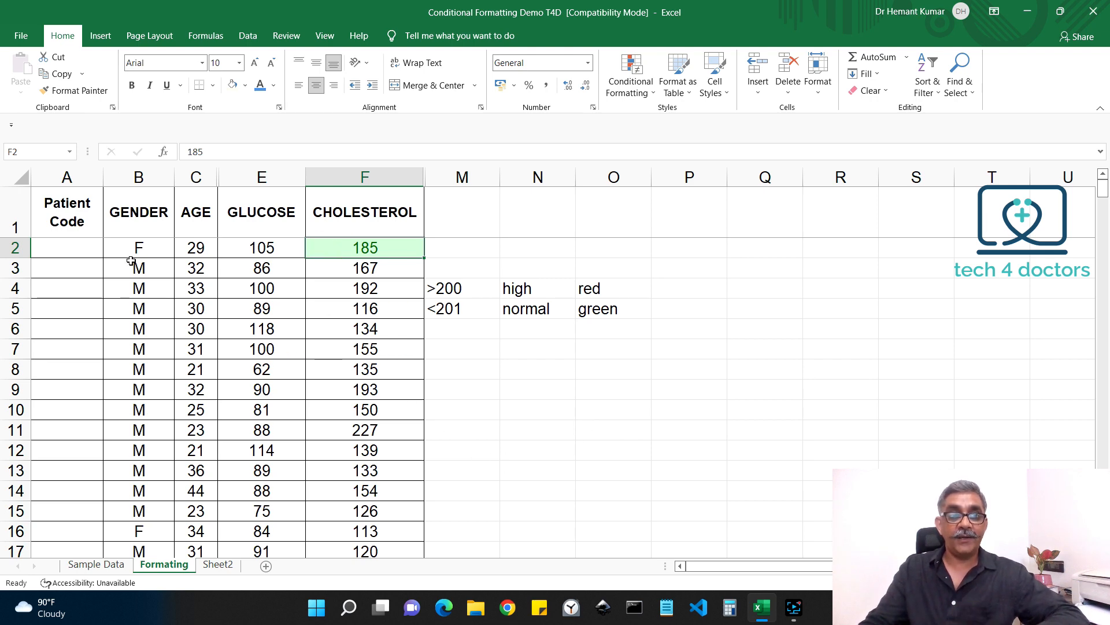
left_click(85, 97)
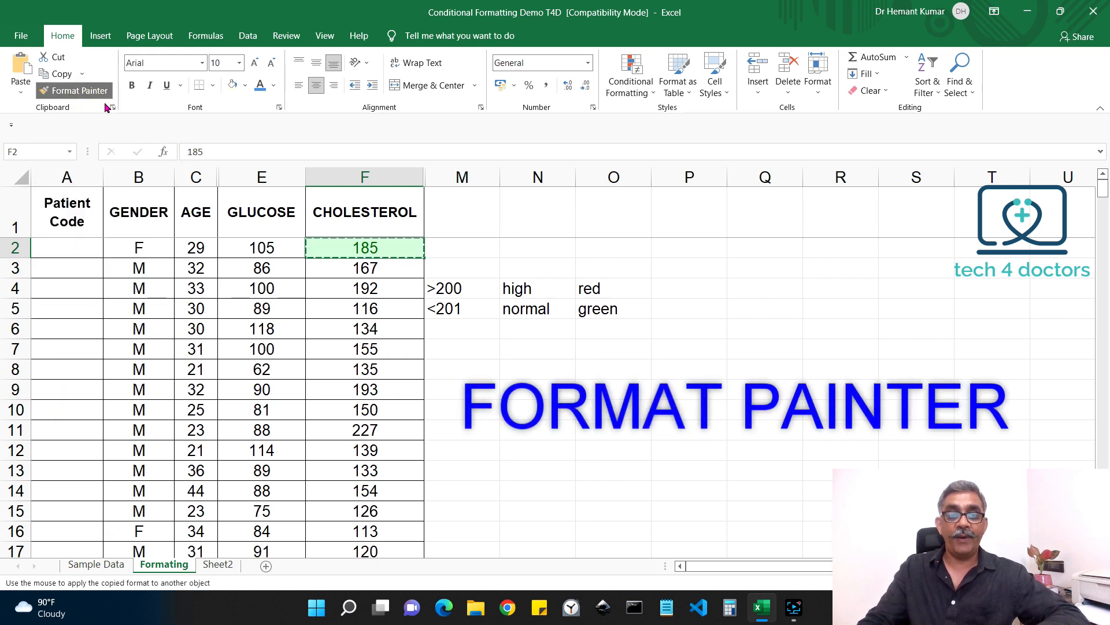
mouse_move(335, 269)
left_mouse_down()
mouse_move(347, 266)
mouse_move(350, 469)
mouse_move(332, 622)
mouse_move(350, 512)
left_mouse_up()
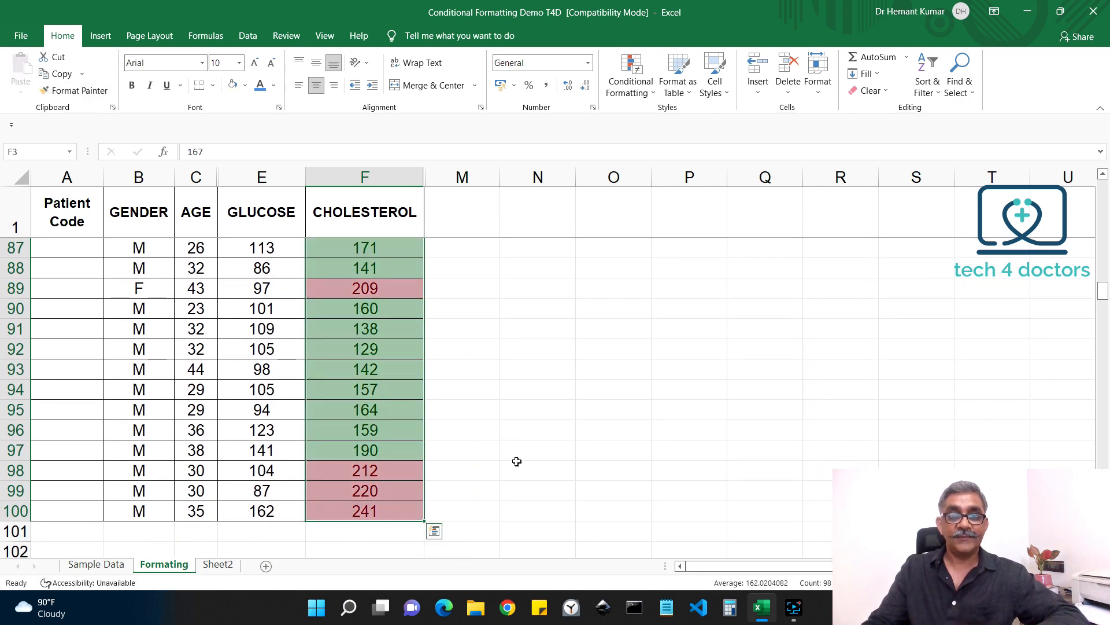
scroll(517, 461, "up", 20)
scroll(509, 436, "up", 4)
left_click(493, 430)
scroll(489, 425, "up", 3)
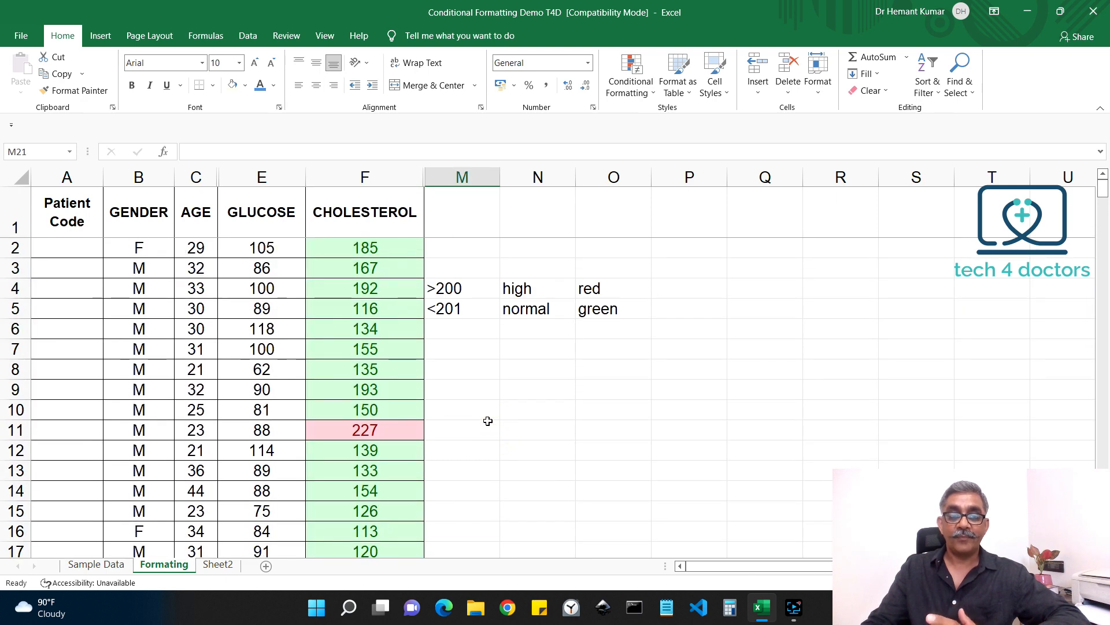
Look over the coloured cholesterol column and clear the legend in M4:O5.
scroll(485, 421, "down", 7)
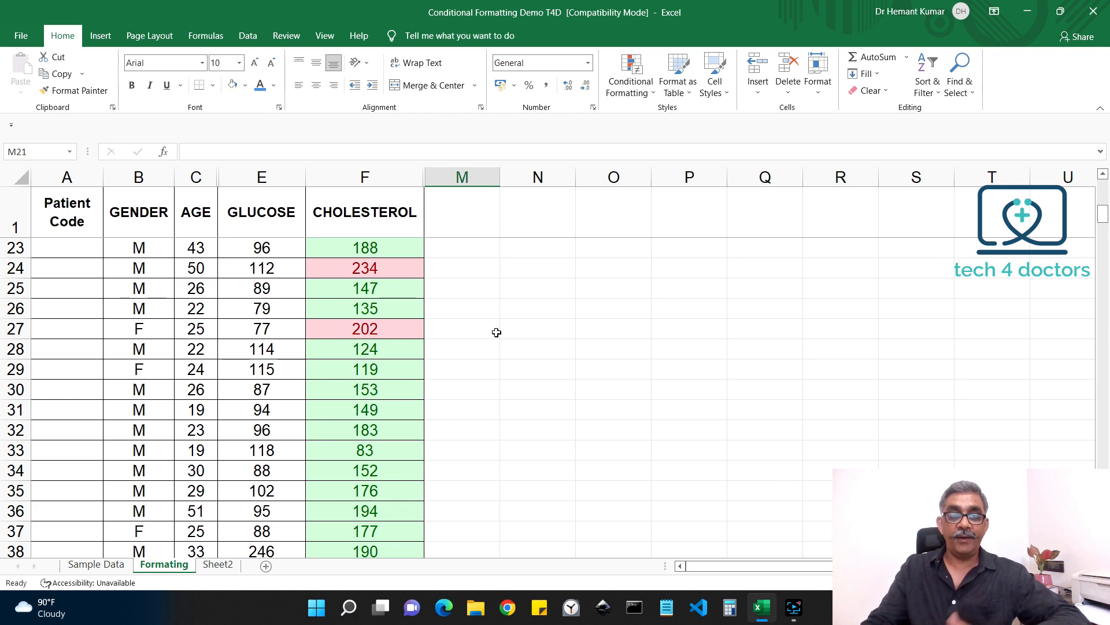
scroll(520, 329, "up", 7)
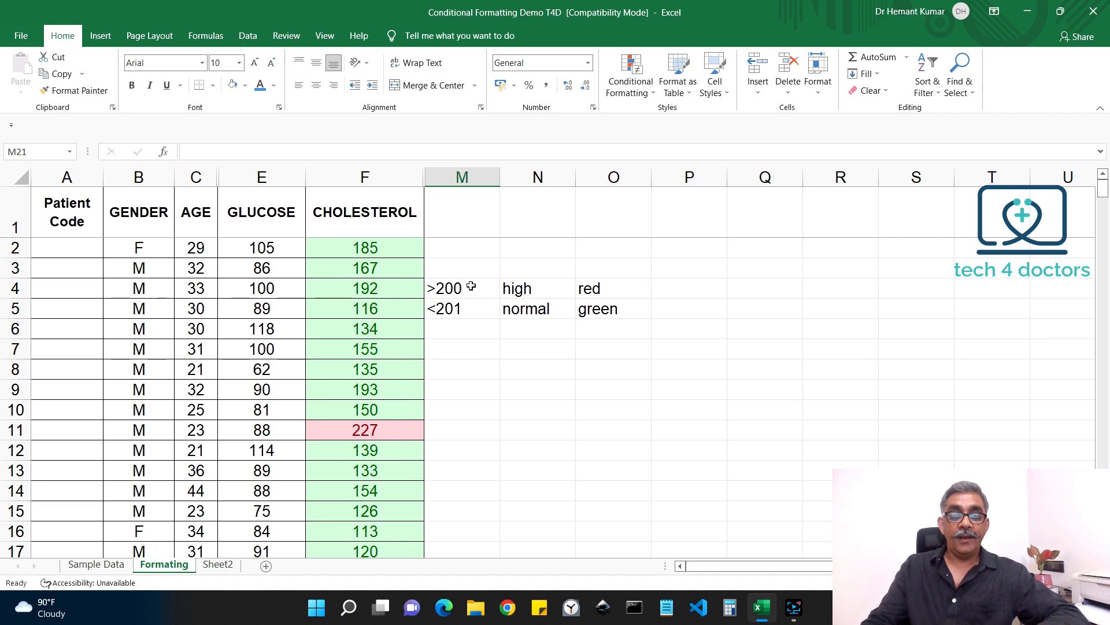
left_click_drag(472, 285, 584, 309)
key("Delete")
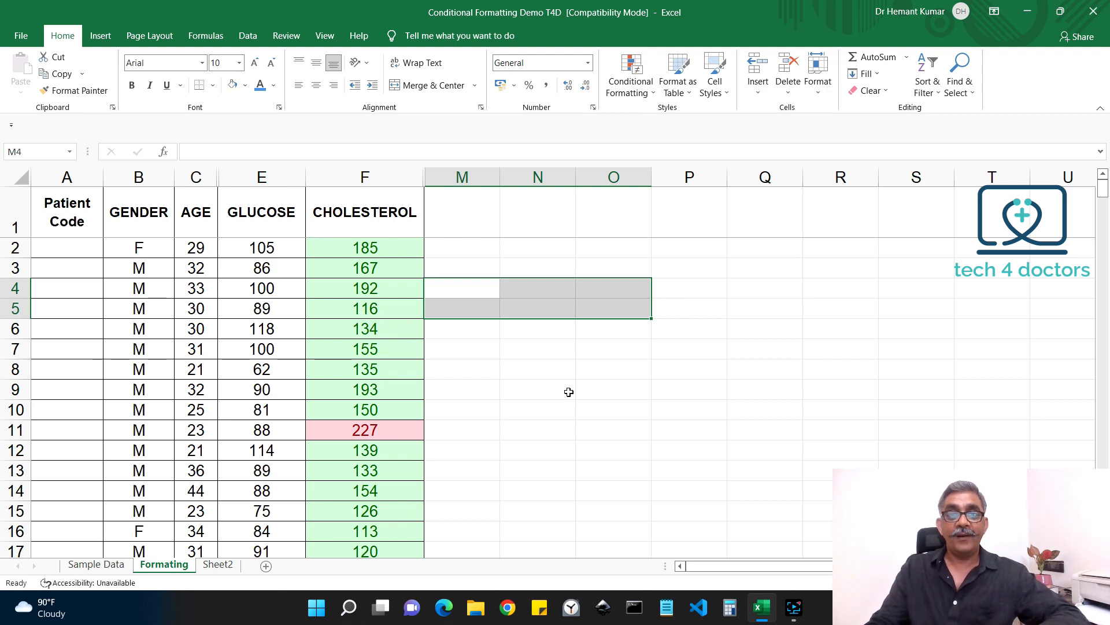
Enter the first glucose legend row in M4:O4 as >100, prediabetic and yellow.
left_click(294, 221)
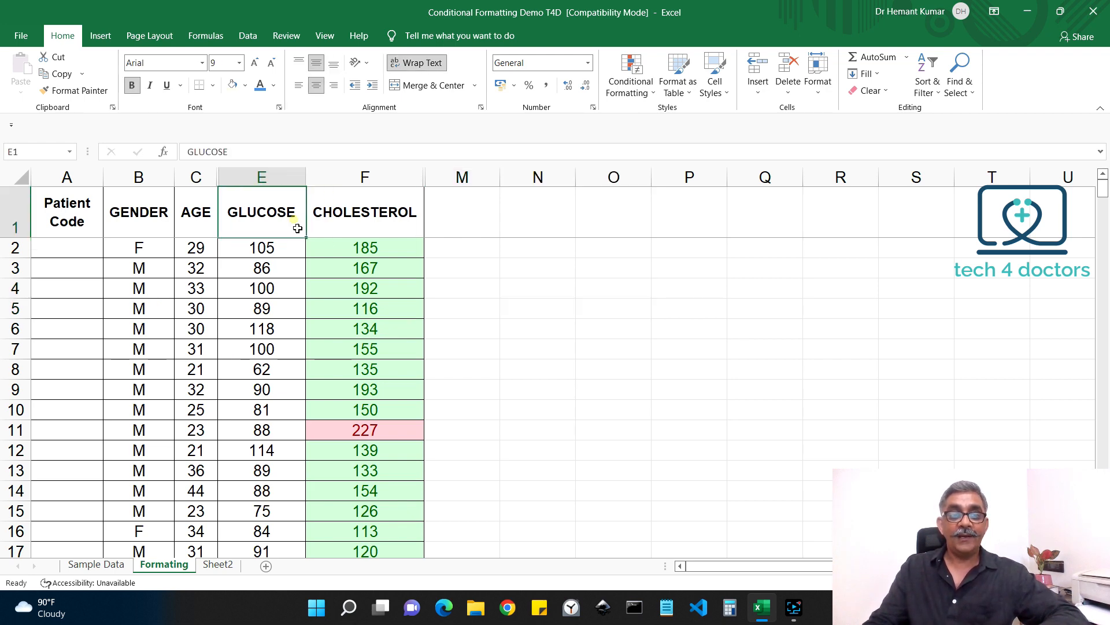
left_click(489, 291)
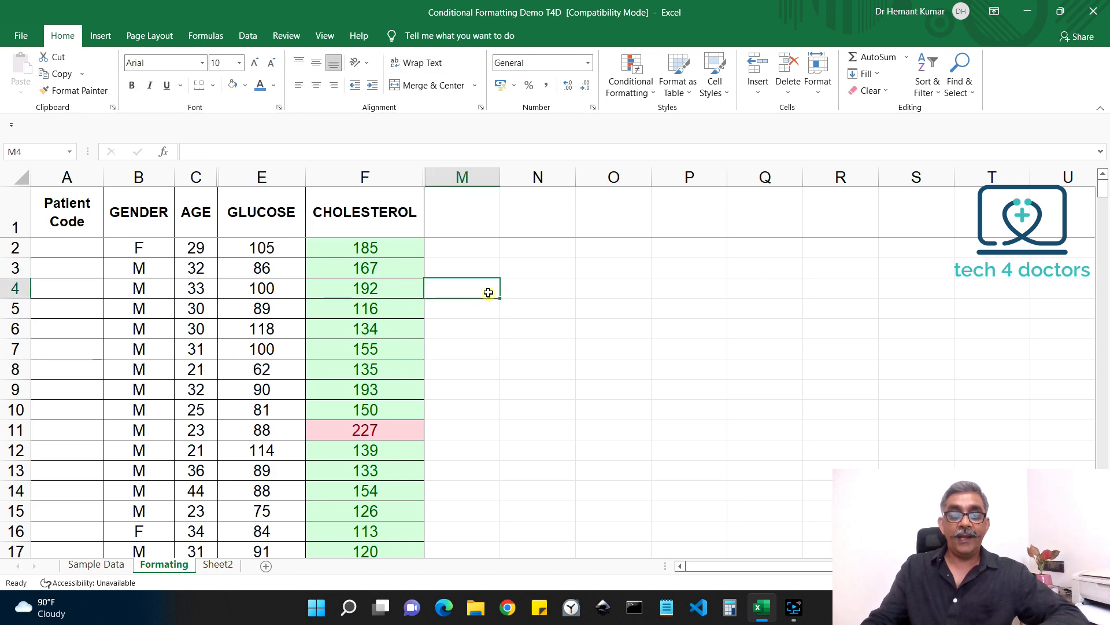
type(">10")
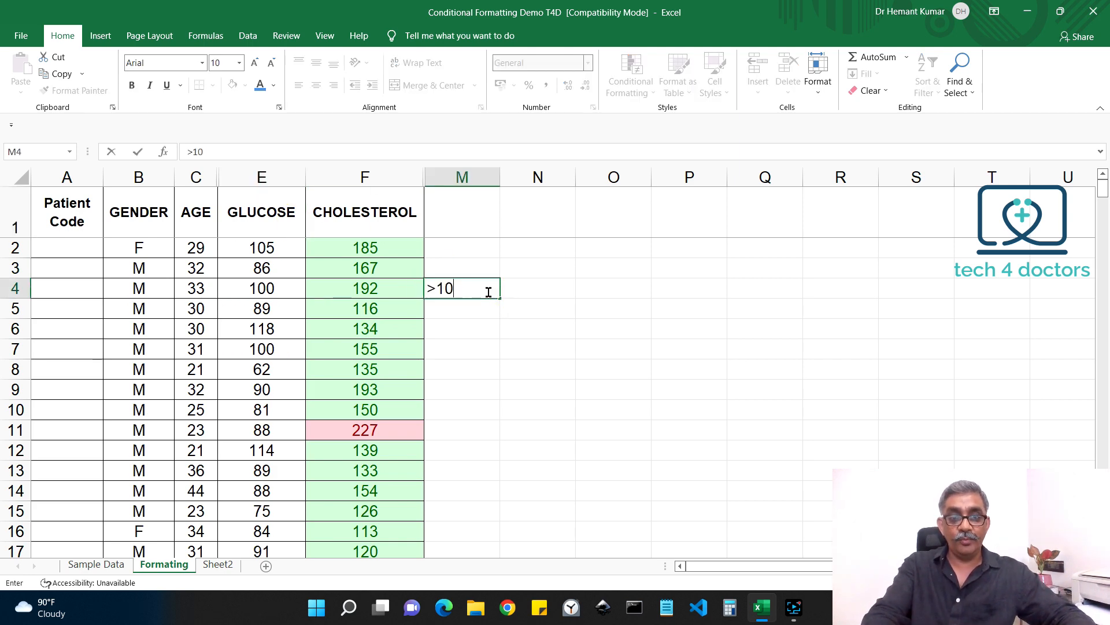
type("0")
key("Tab")
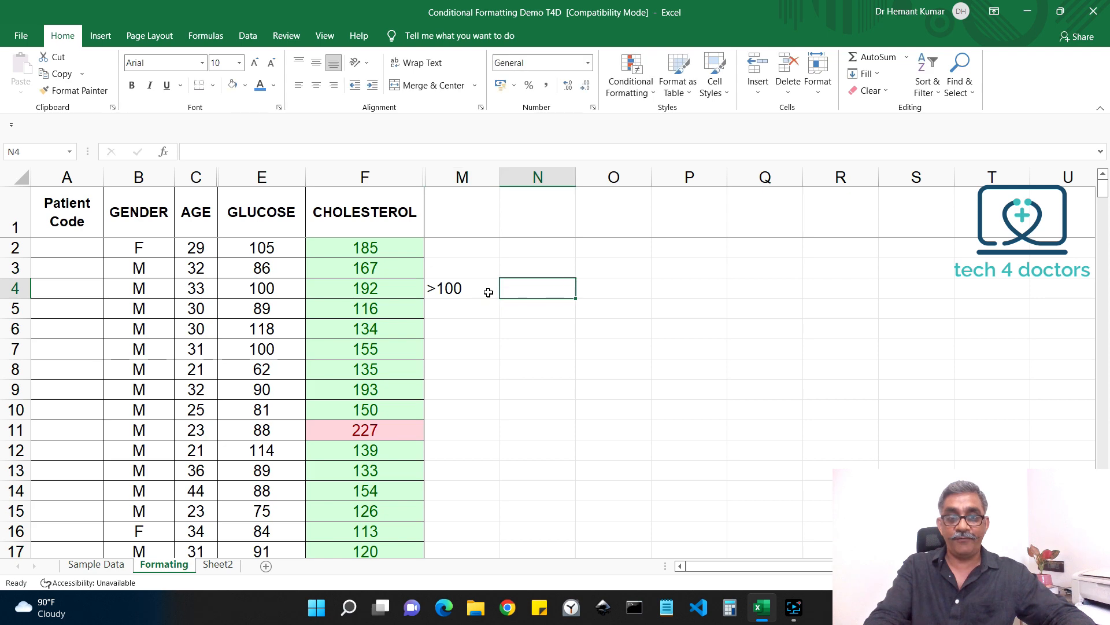
type("p")
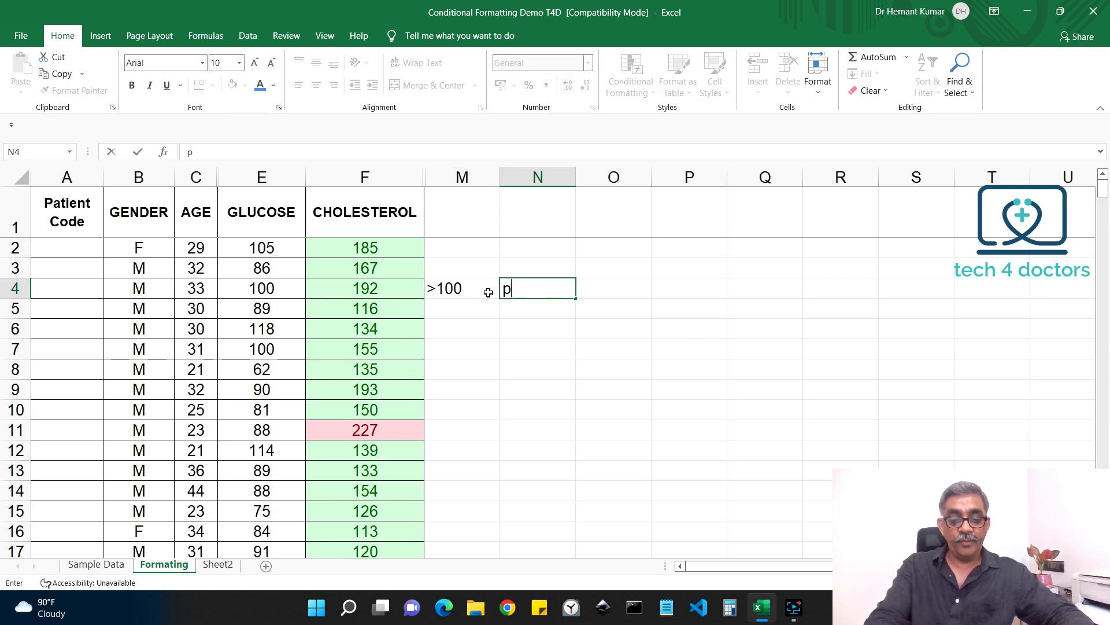
type("rediabetic")
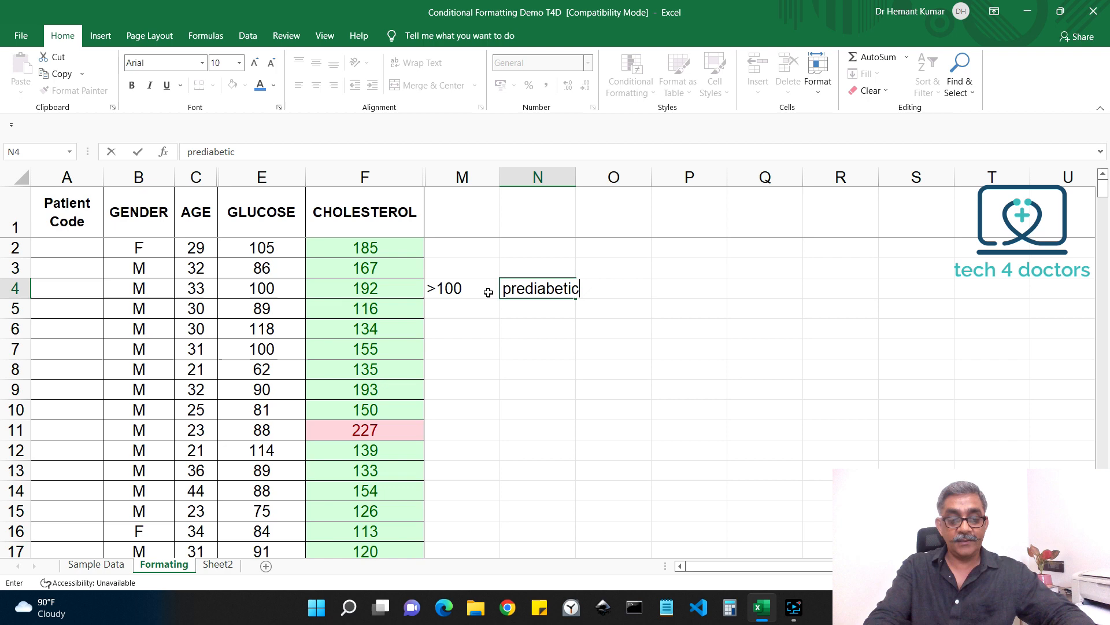
key("Tab")
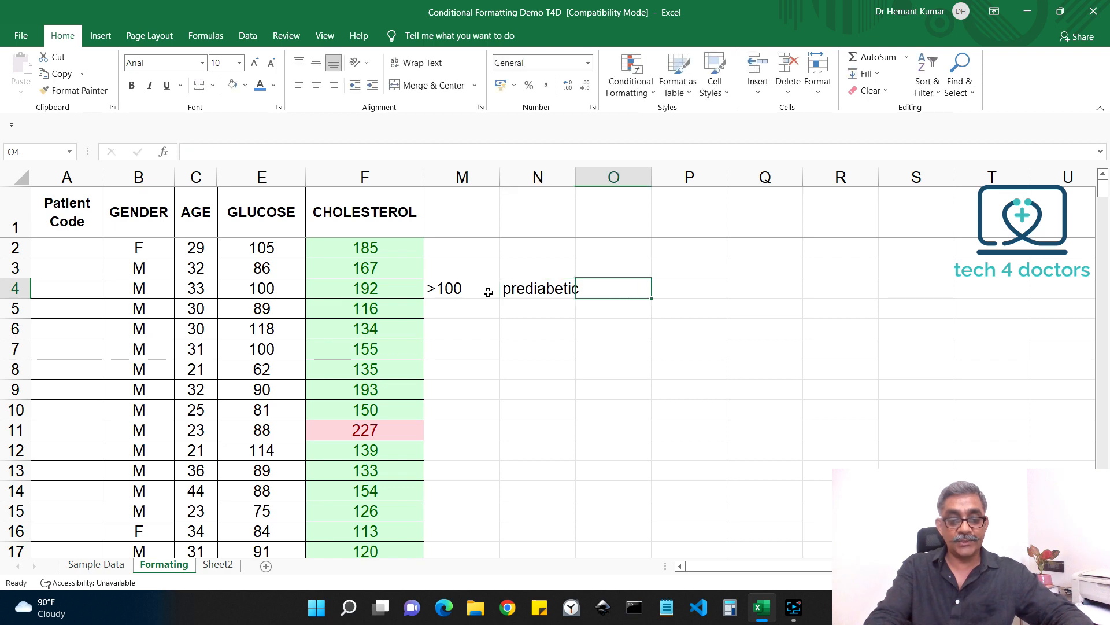
type("yellow")
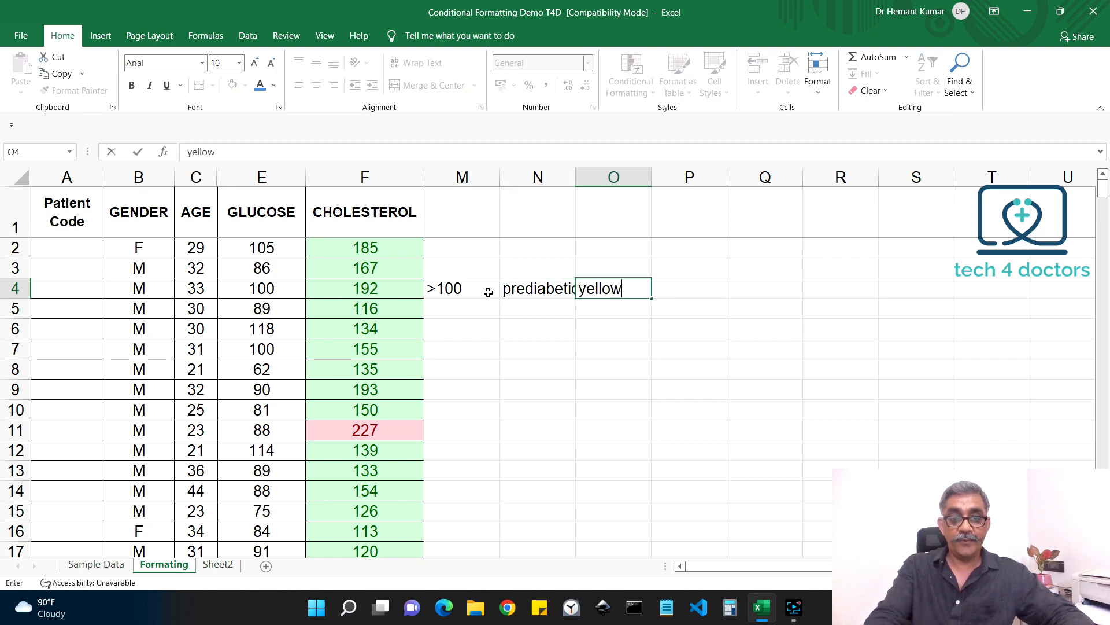
key("Return")
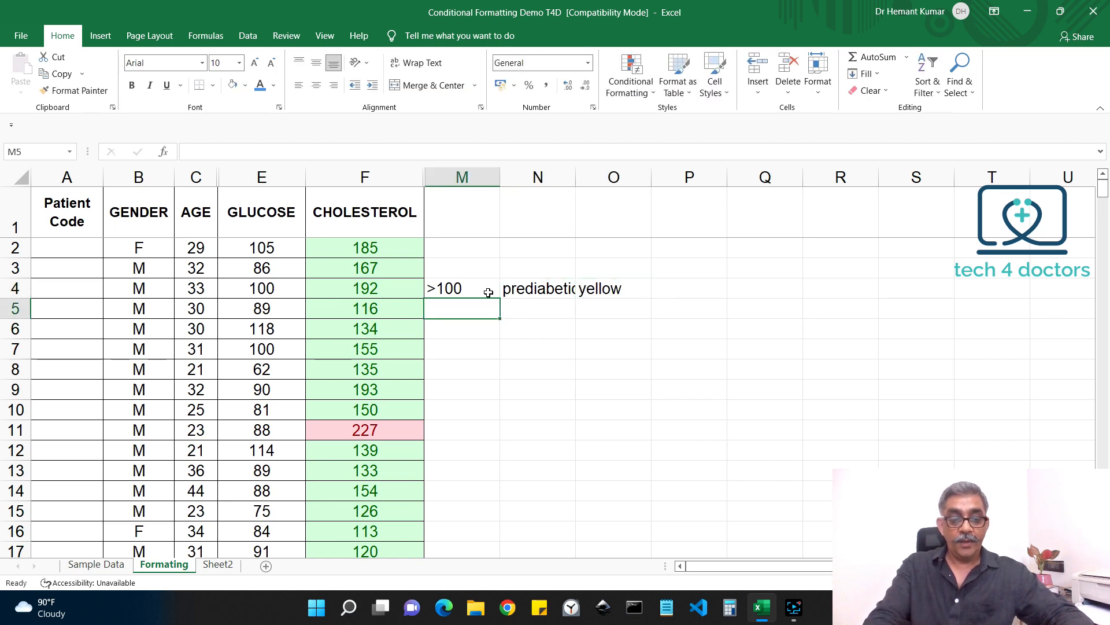
Enter the second glucose legend row in M5:O5 as >125, diabetic and red.
type("125")
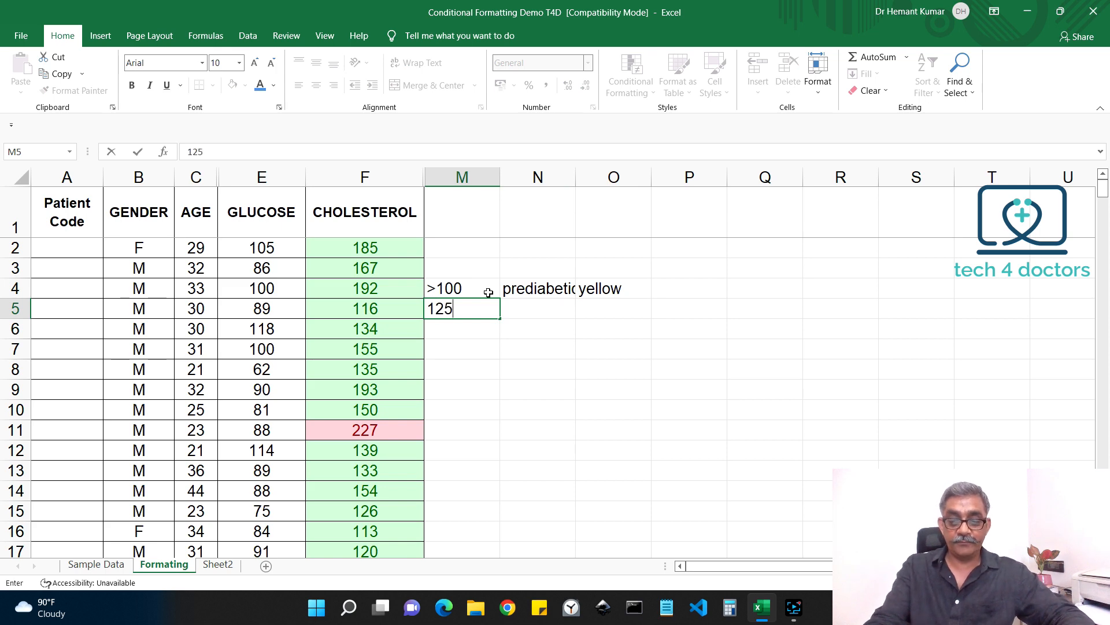
key("BackSpace")
key("BackSpace")
type(">125")
key("Tab")
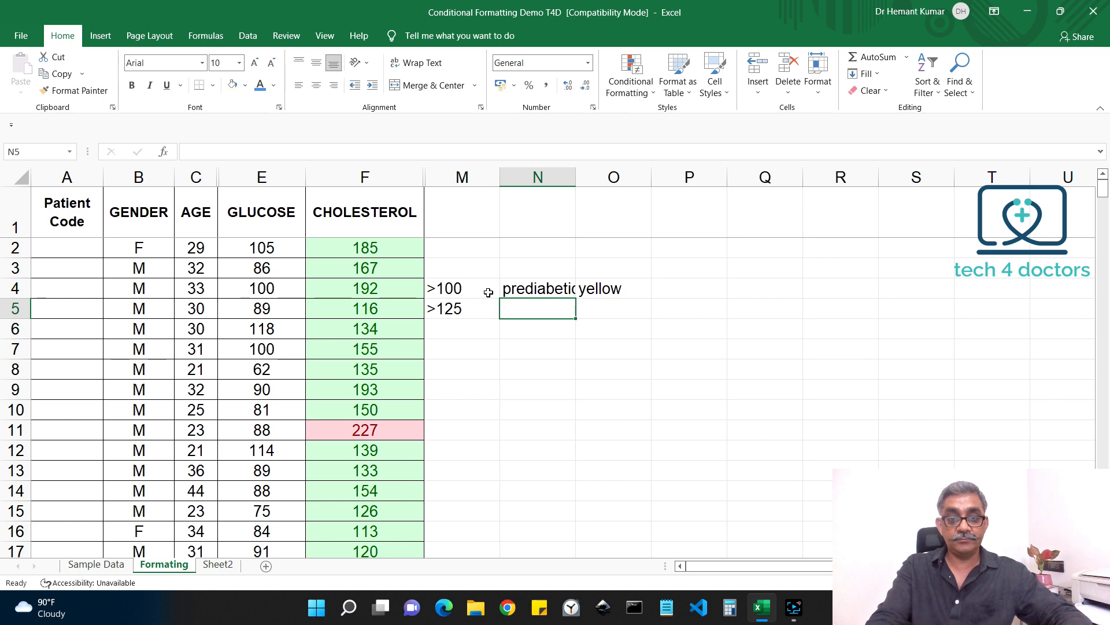
type("diabt")
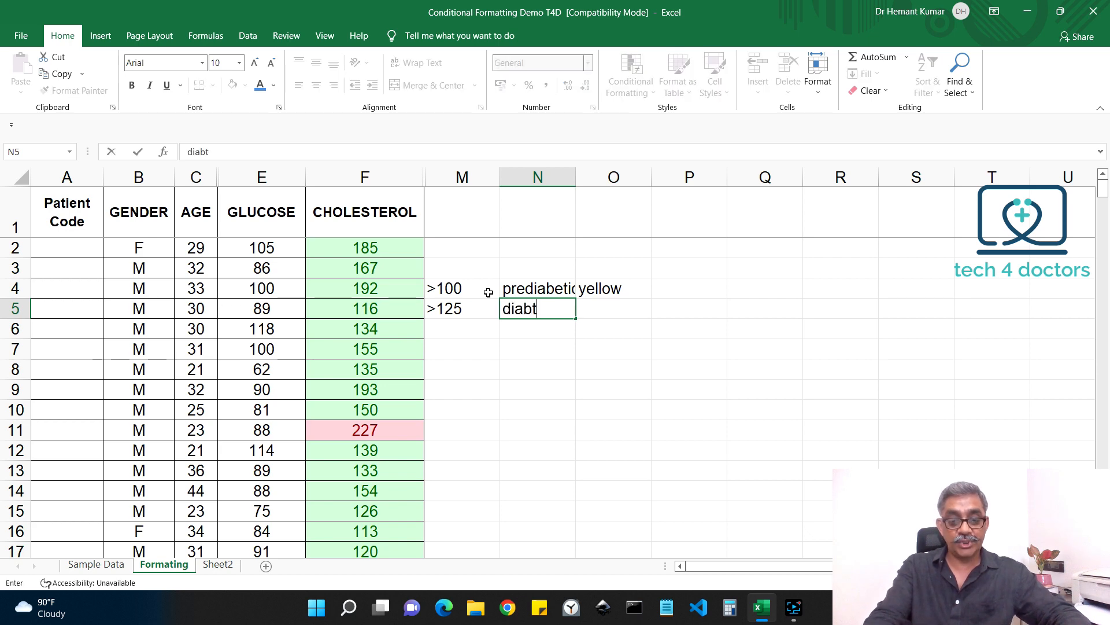
key("BackSpace")
type("etic")
key("Tab")
type("red")
key("Return")
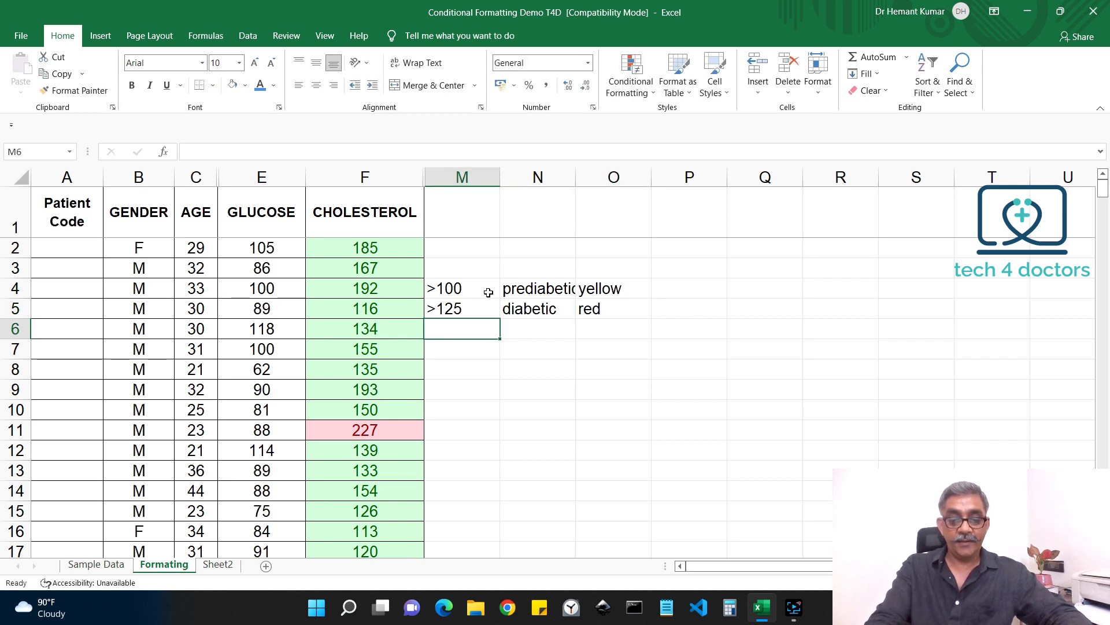
Enter the third glucose legend row in M6:O6 as <101, normal and green.
type("<101")
key("Tab")
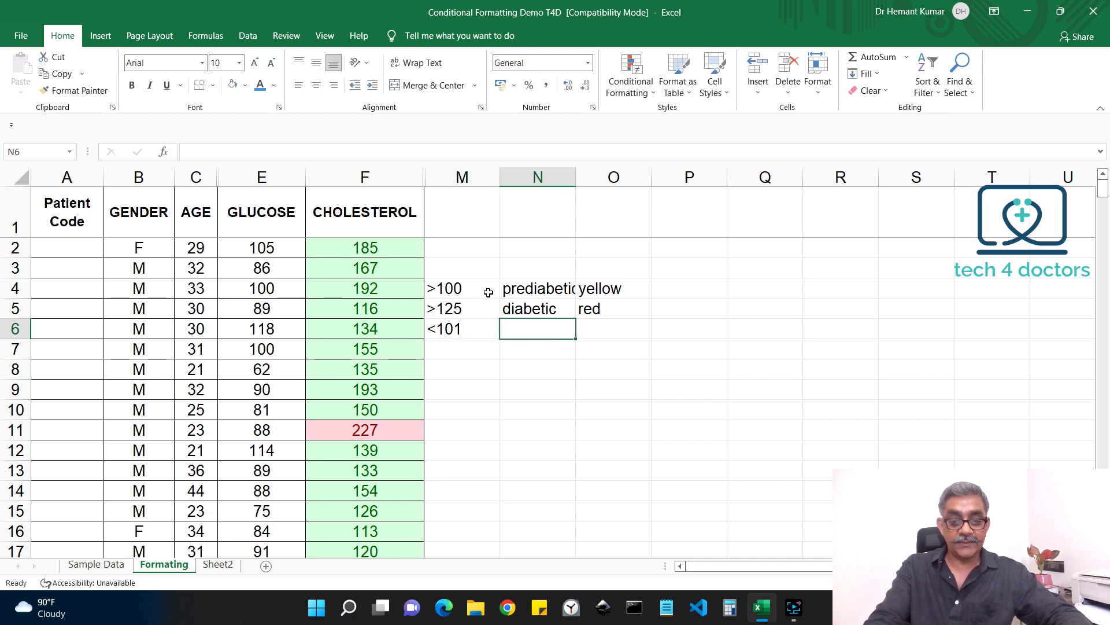
type("normal")
key("Tab")
type("green")
key("Return")
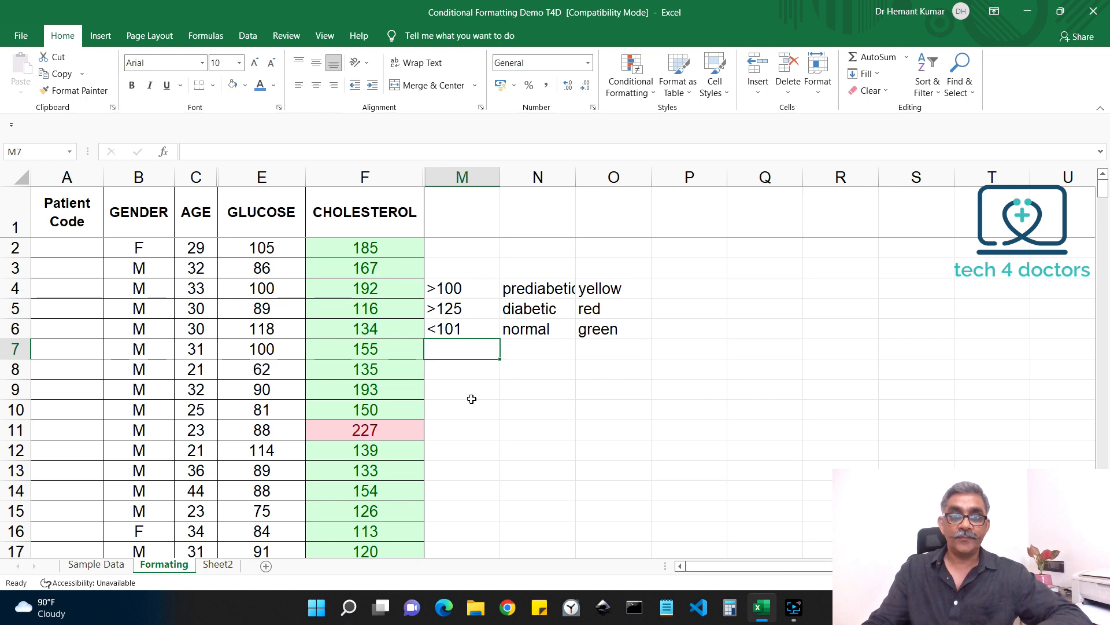
Add a Greater Than 125 highlight rule to glucose cell E2 using Light Red Fill with Dark Red Text.
left_click(239, 249)
left_click(630, 89)
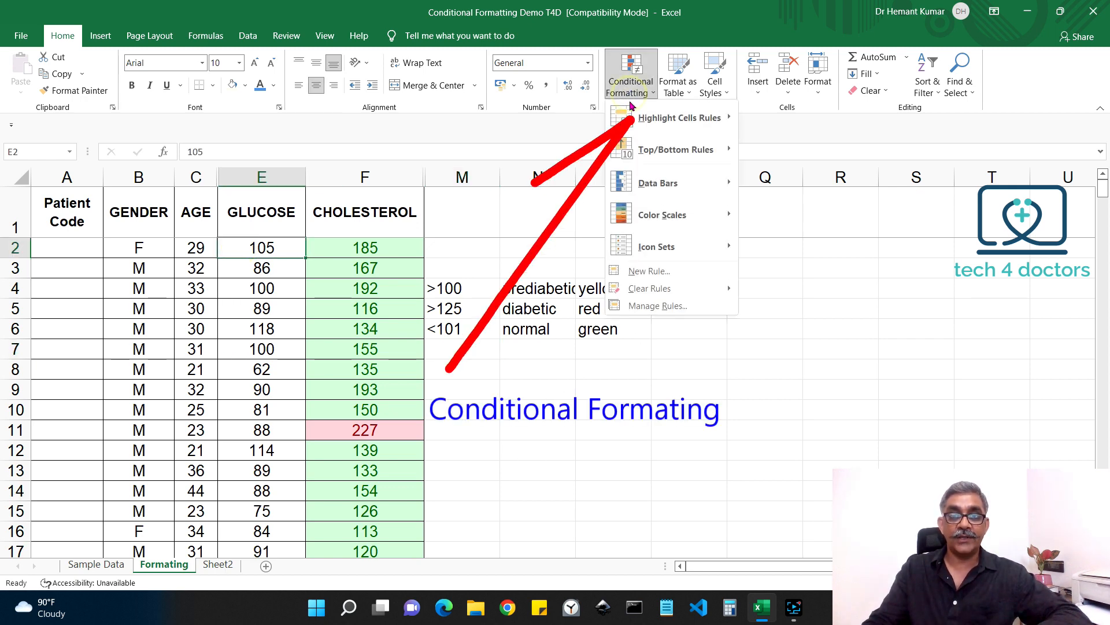
mouse_move(679, 118)
left_click(803, 120)
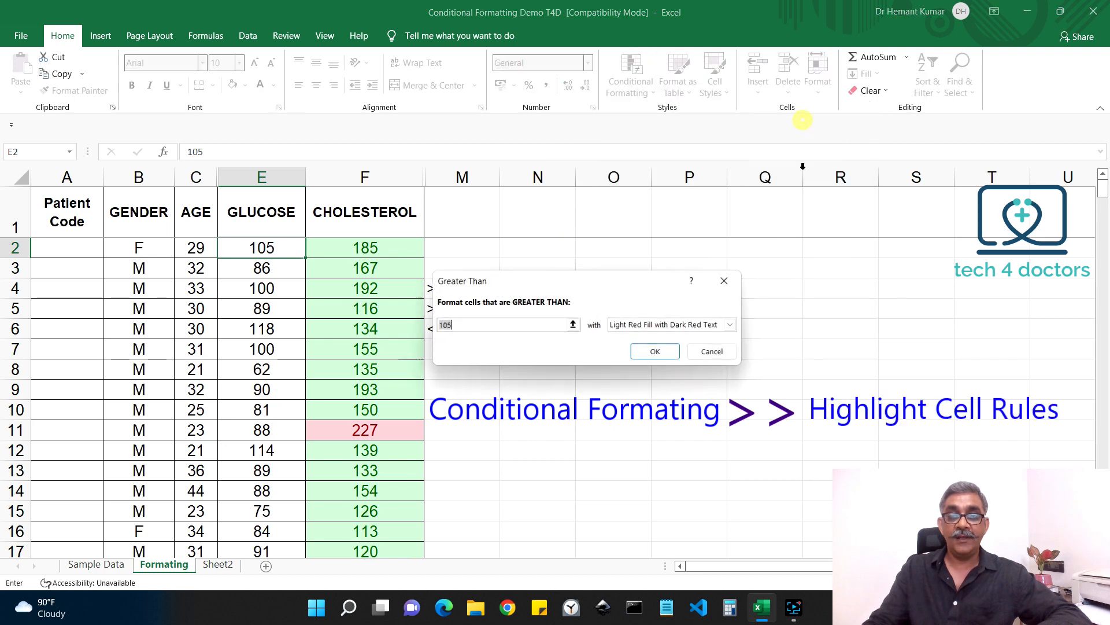
type("125")
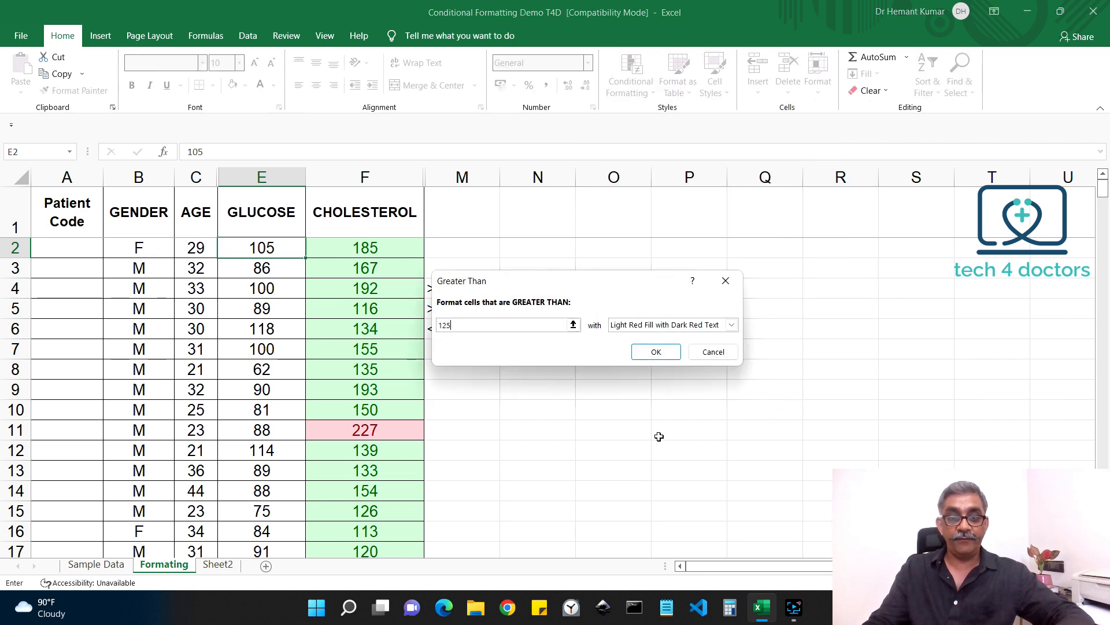
left_click(656, 352)
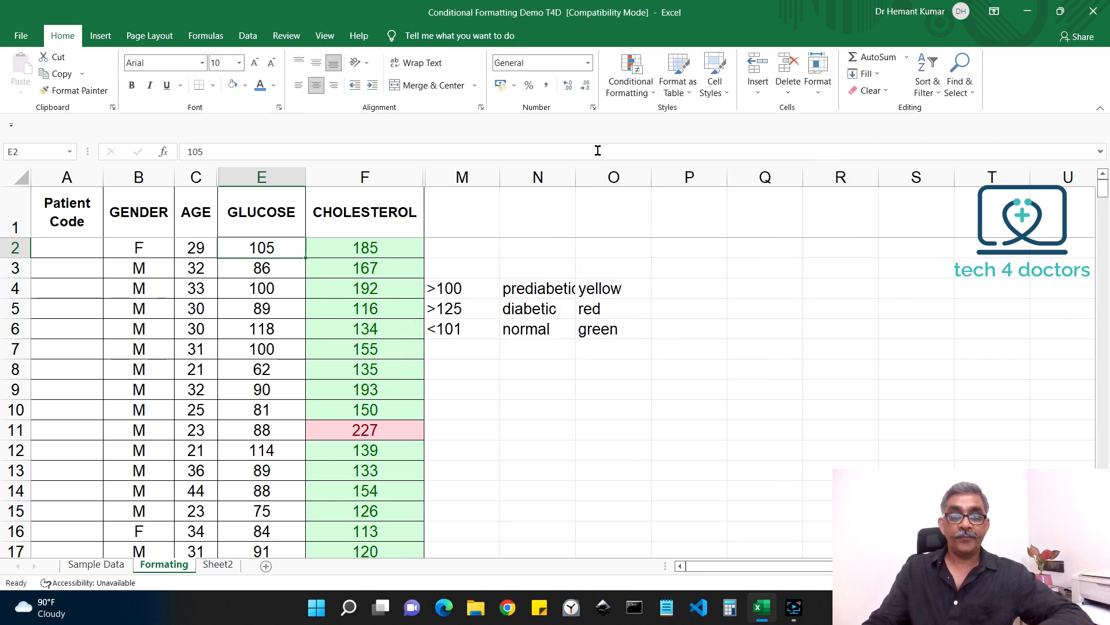
Add a Less Than 101 highlight rule to glucose cell E2 using Green Fill with Dark Green Text.
left_click(631, 90)
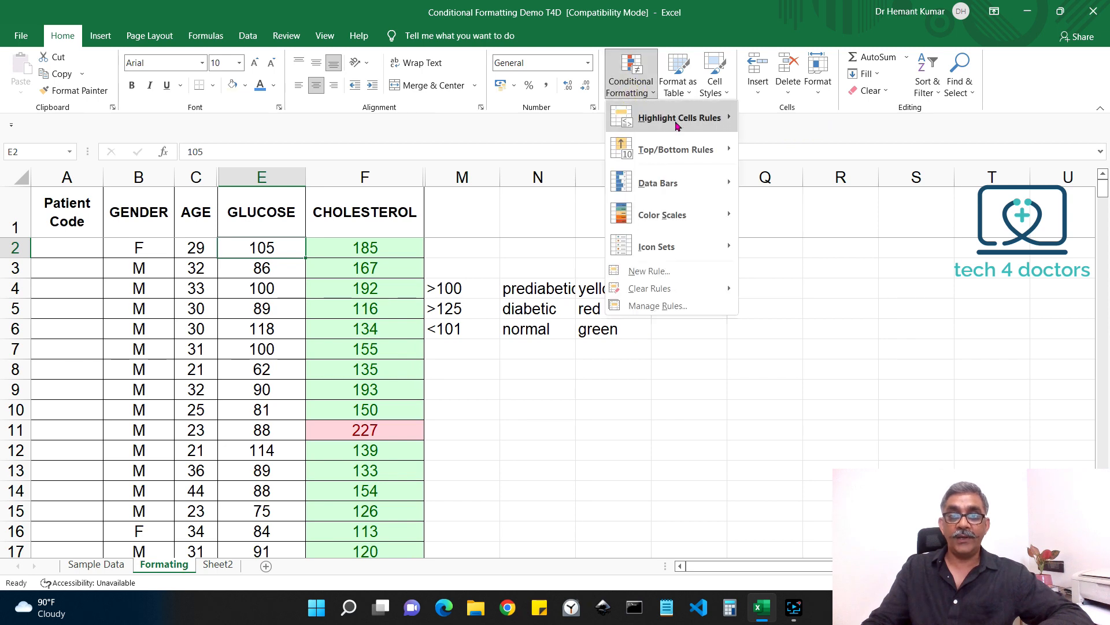
mouse_move(677, 126)
left_click(785, 152)
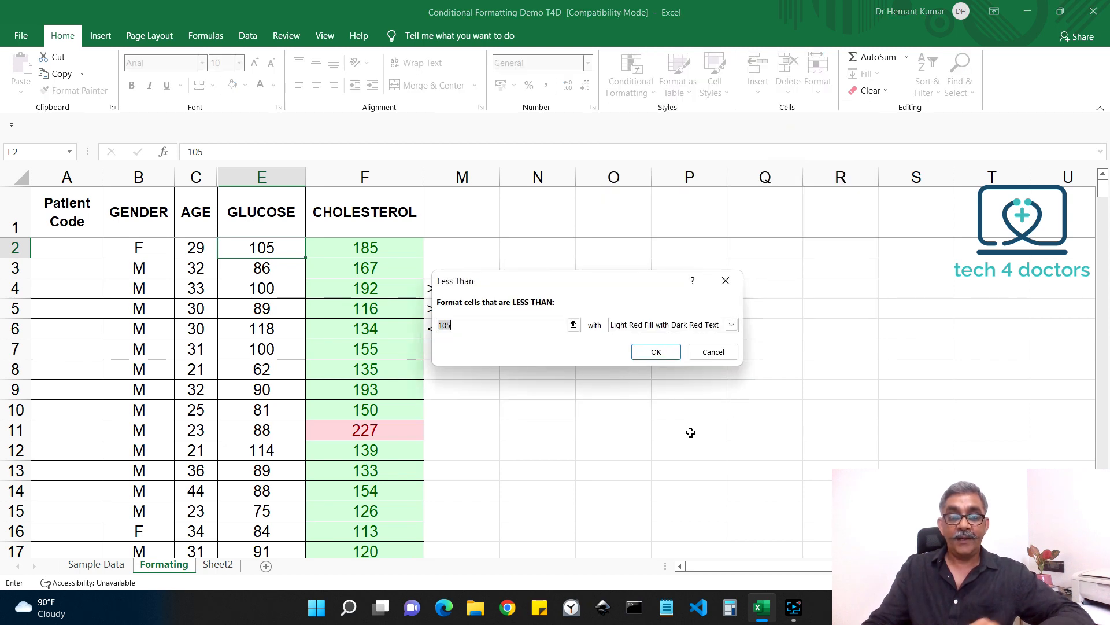
type("101")
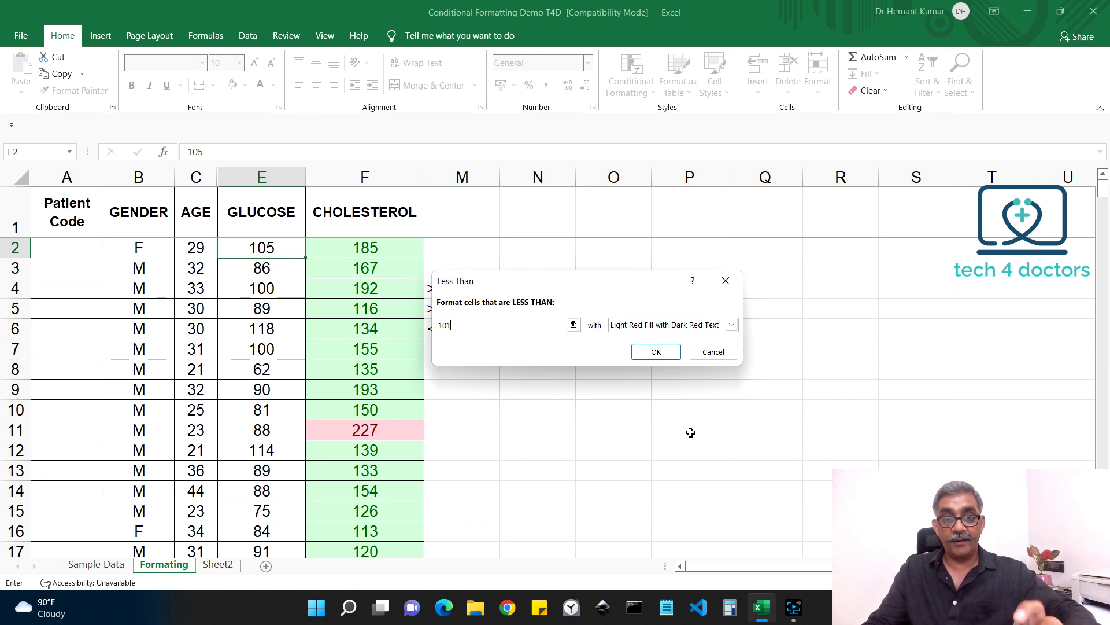
left_click(697, 328)
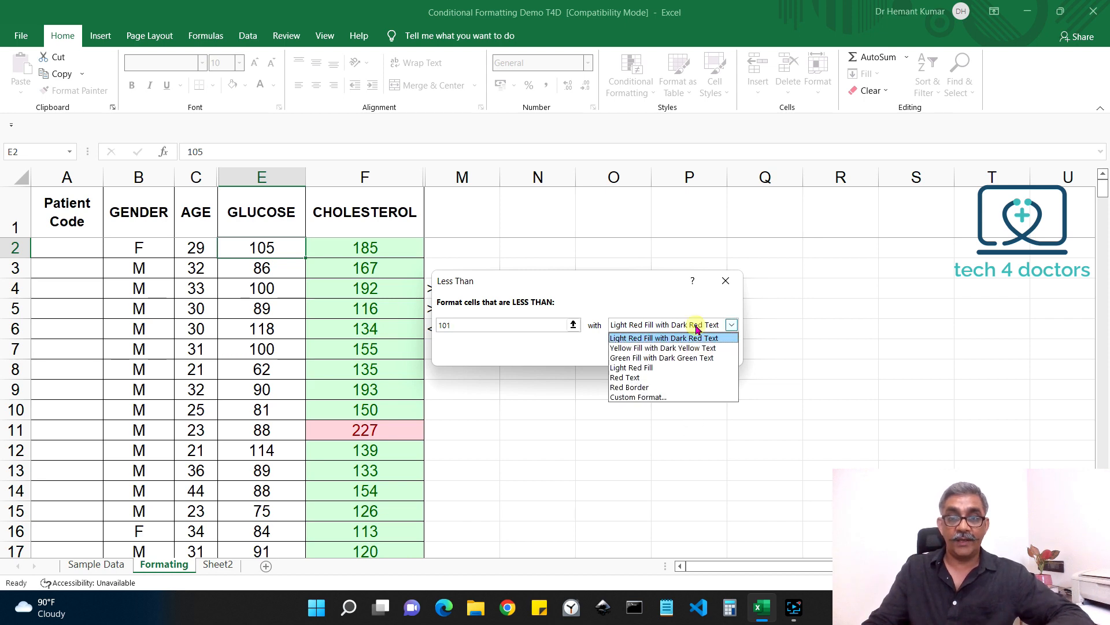
left_click(690, 359)
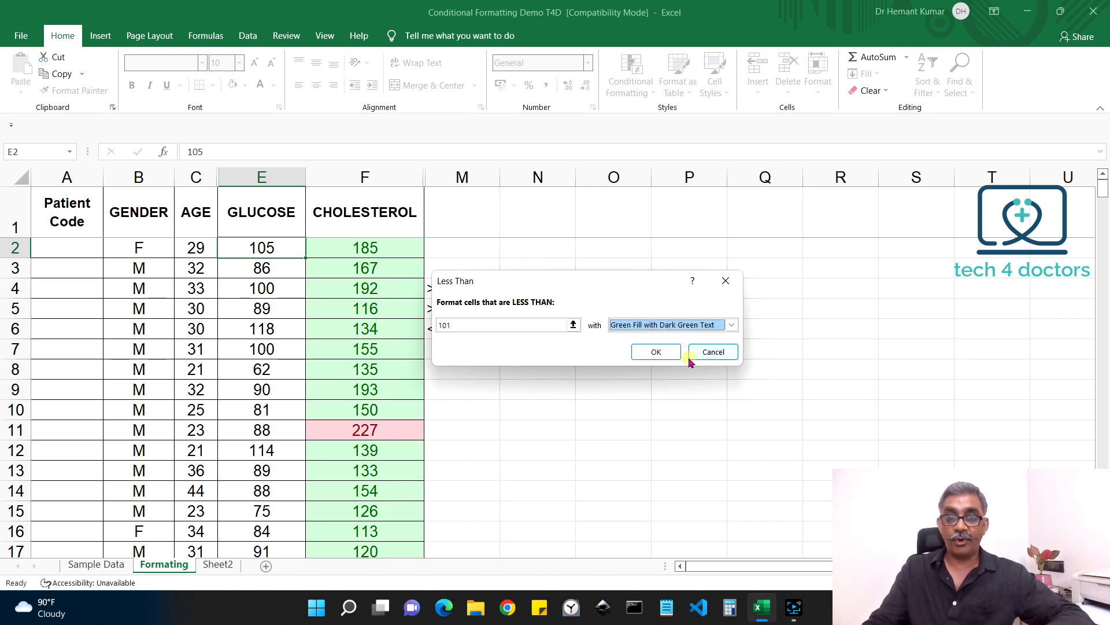
left_click(671, 359)
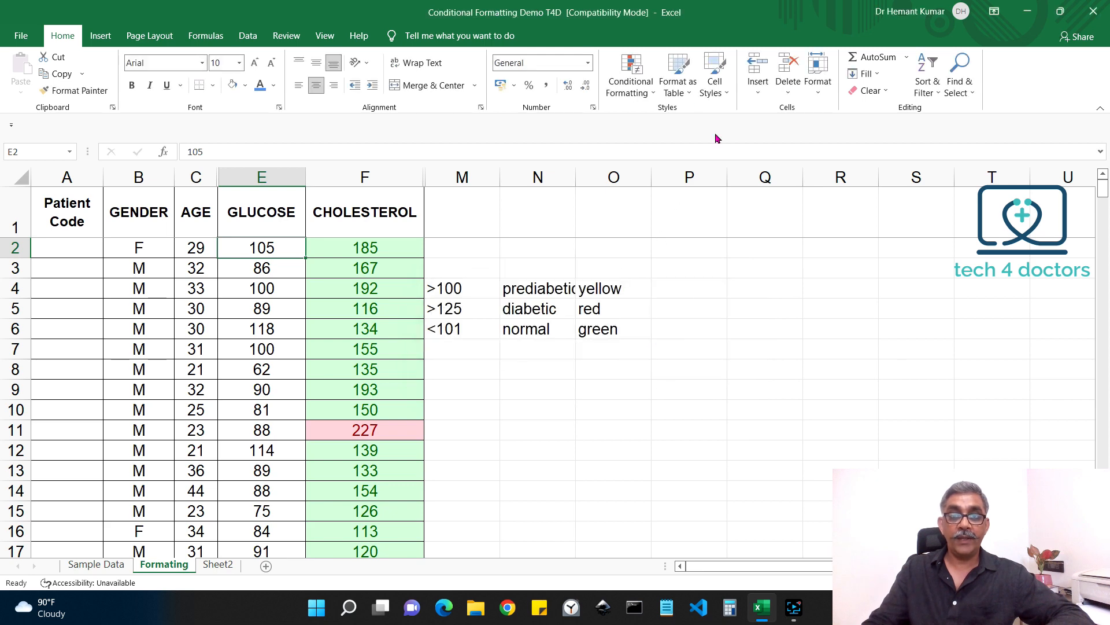
Add a Between 101 and 125 highlight rule to glucose cell E2 using Yellow Fill with Dark Yellow Text.
left_click(636, 96)
mouse_move(705, 122)
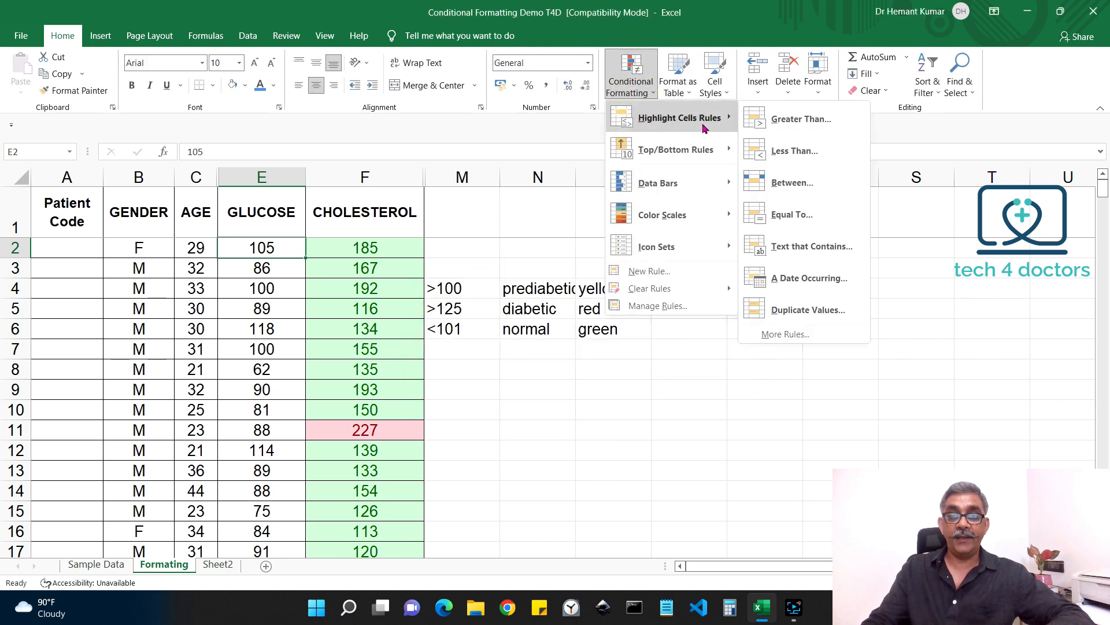
left_click(789, 184)
type("101")
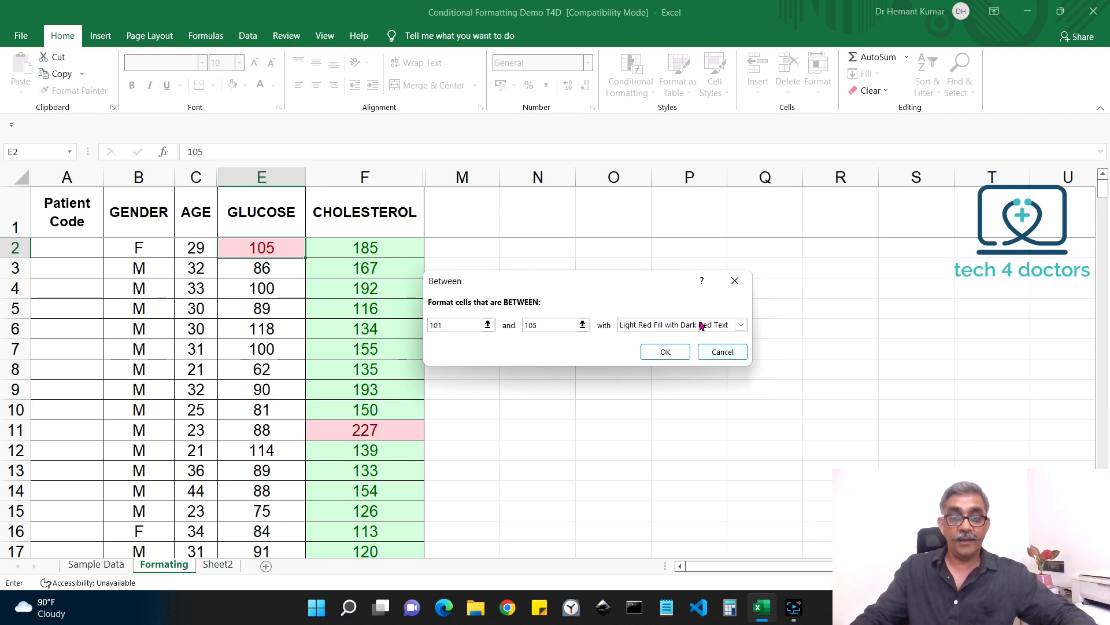
left_click(537, 325)
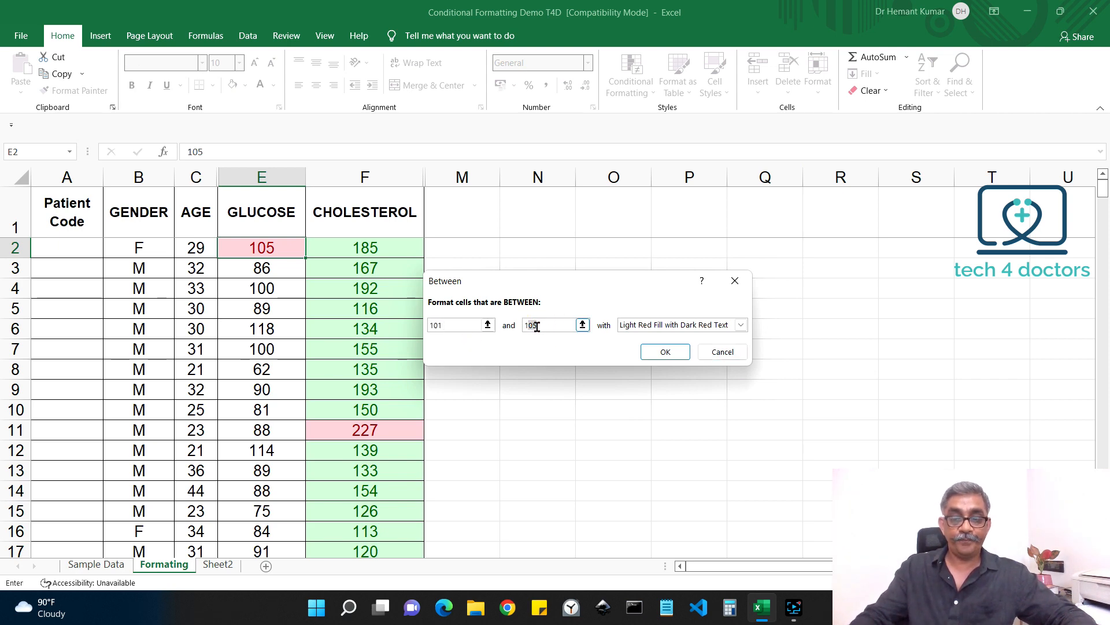
type("125")
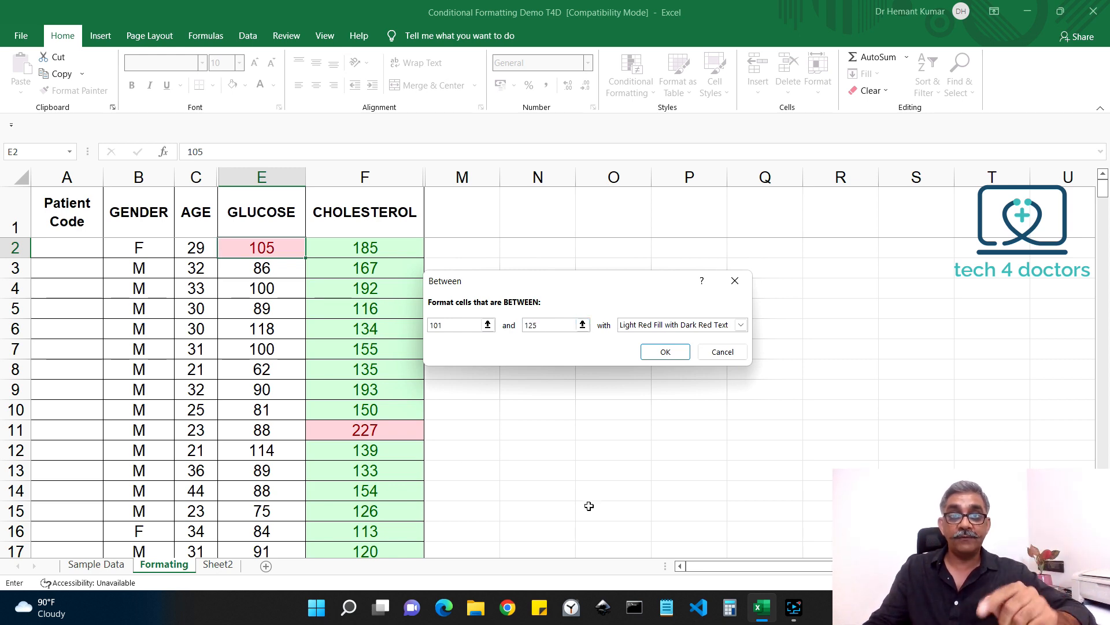
left_click(741, 327)
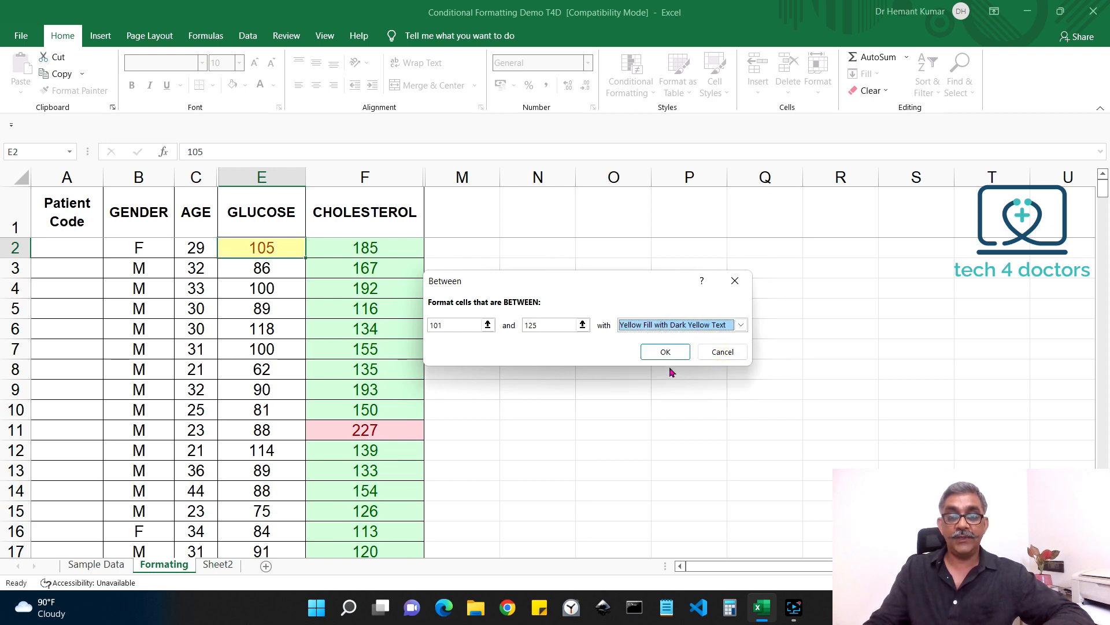
left_click(666, 352)
left_click(586, 413)
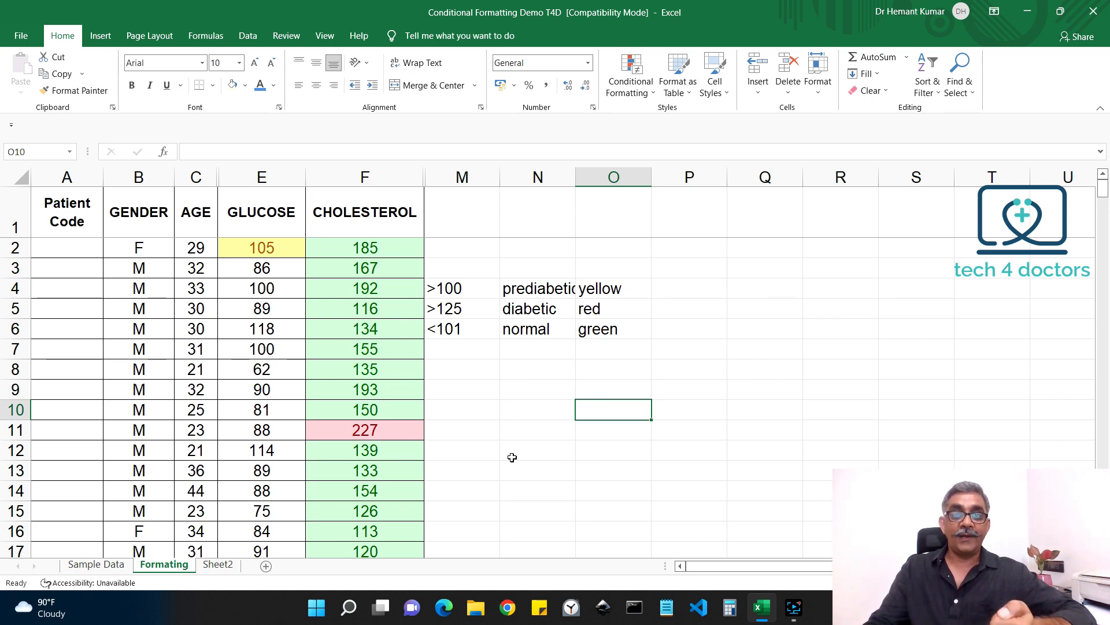
Copy the formatting of E2 to the remaining glucose values in E3:E100 with Format Painter.
left_click(270, 250)
left_click(89, 95)
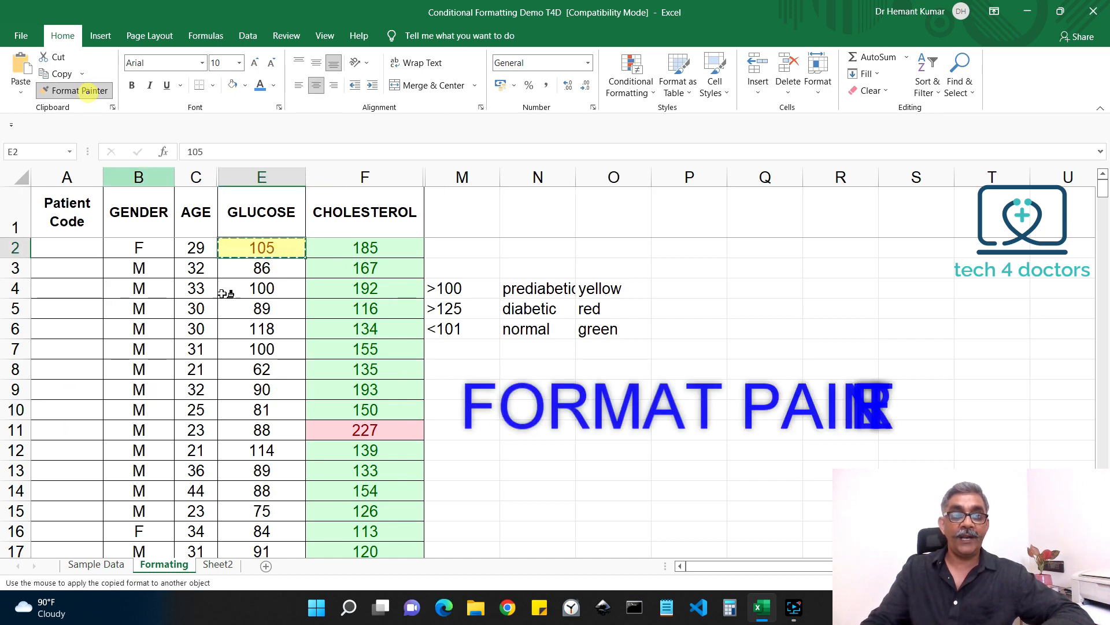
left_click(249, 271)
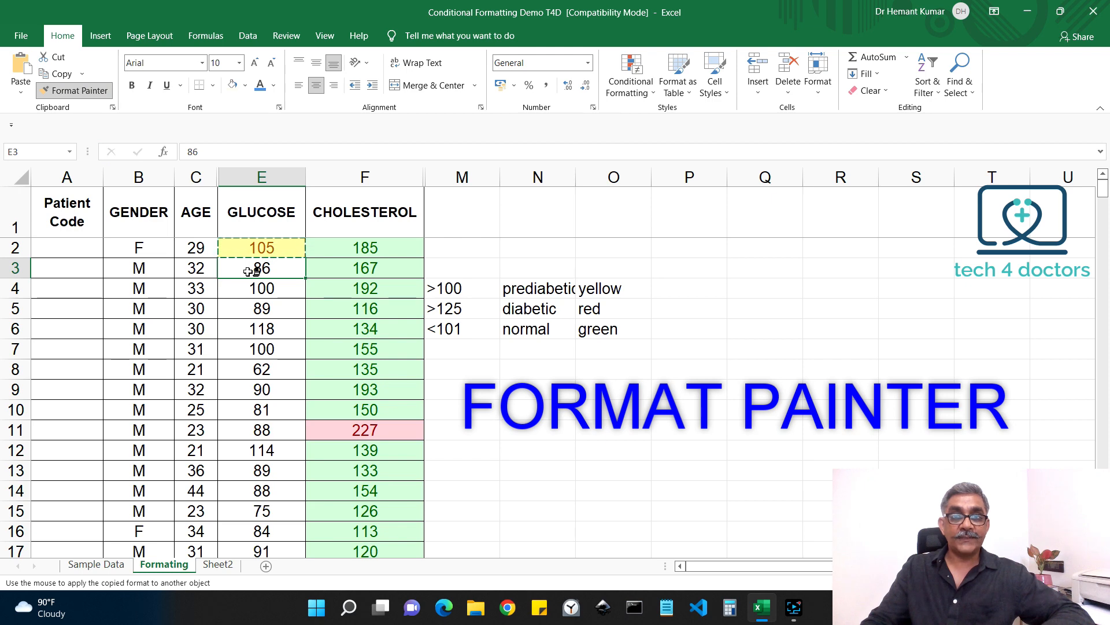
mouse_move(249, 271)
left_mouse_down()
mouse_move(258, 590)
mouse_move(265, 512)
left_mouse_up()
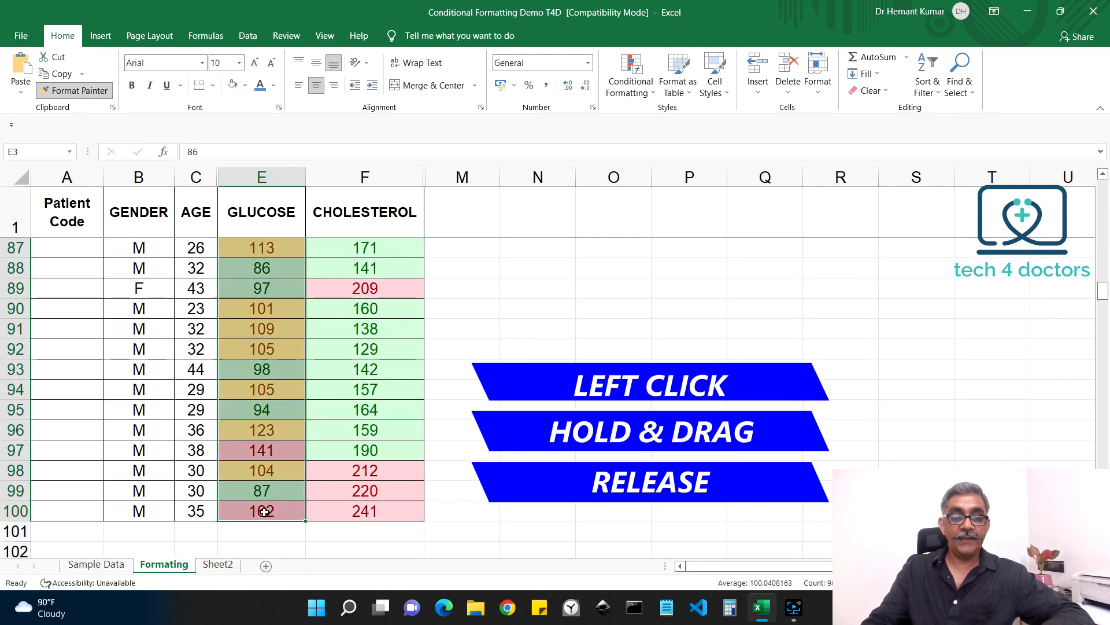
left_click(498, 416)
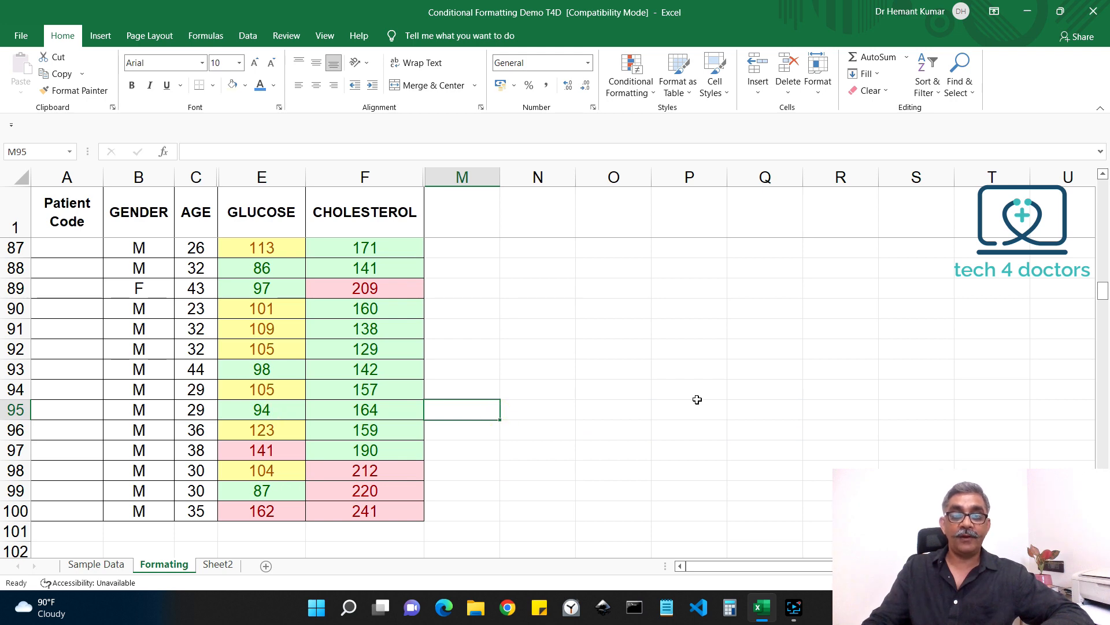
Examine the coloured glucose and cholesterol columns down to the last patient's values in row 100.
scroll(694, 398, "up", 20)
scroll(673, 381, "up", 3)
scroll(674, 380, "down", 8)
scroll(673, 380, "down", 5)
scroll(674, 378, "down", 15)
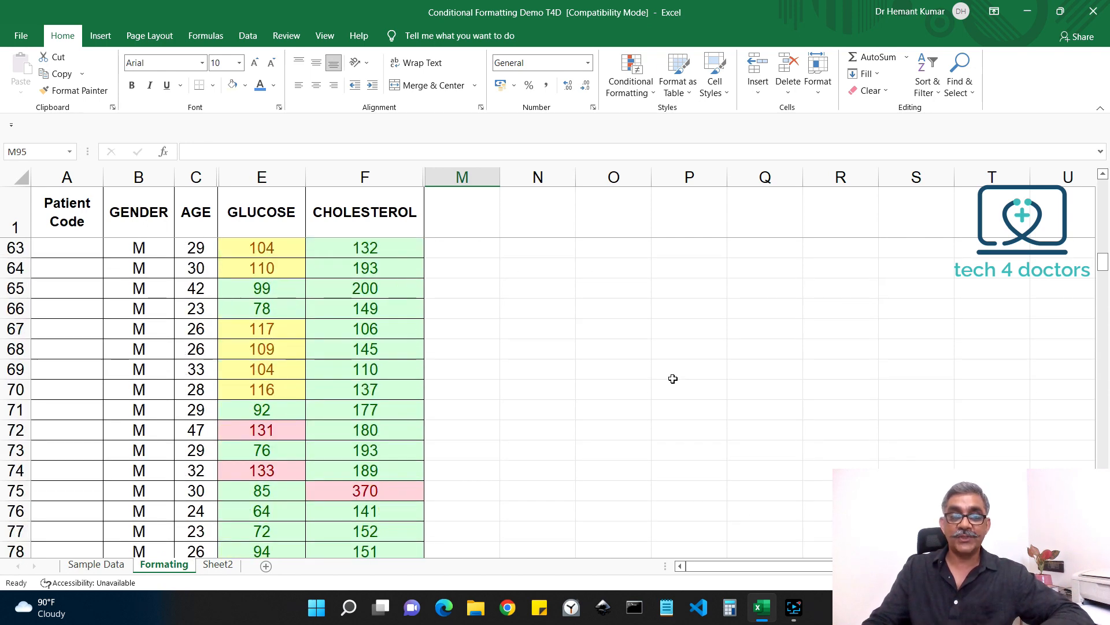
scroll(677, 374, "up", 3)
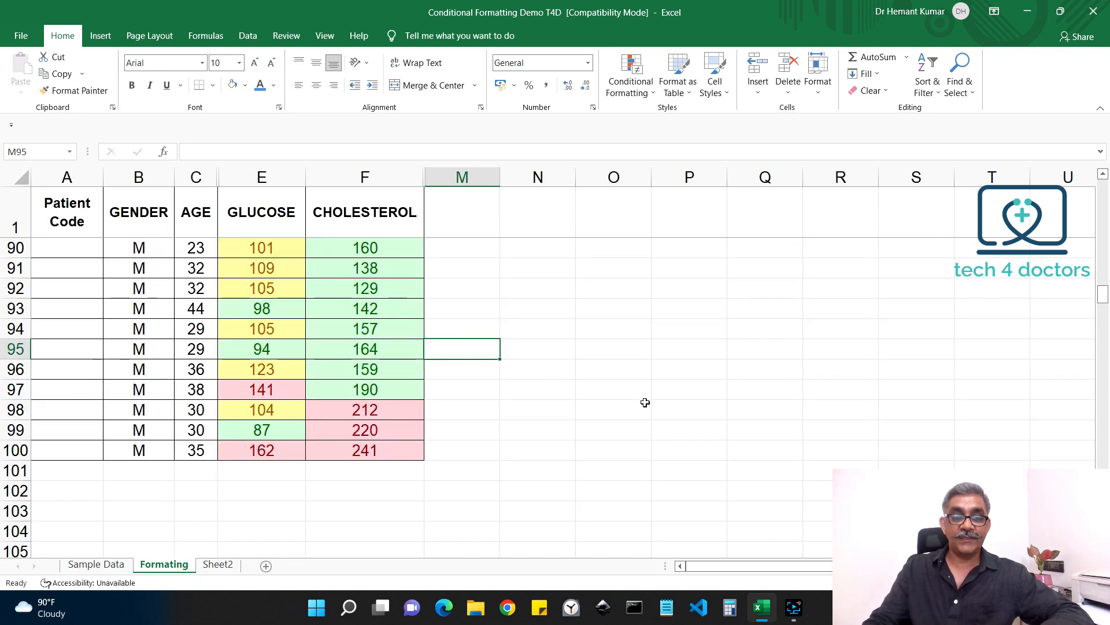
left_click(262, 450)
left_click(324, 450)
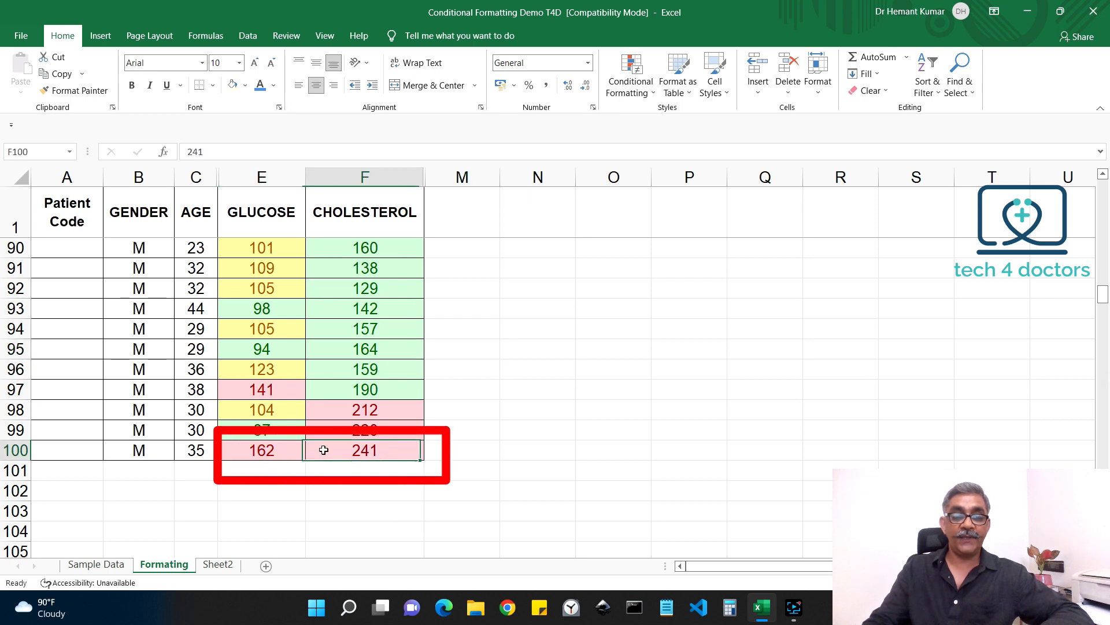